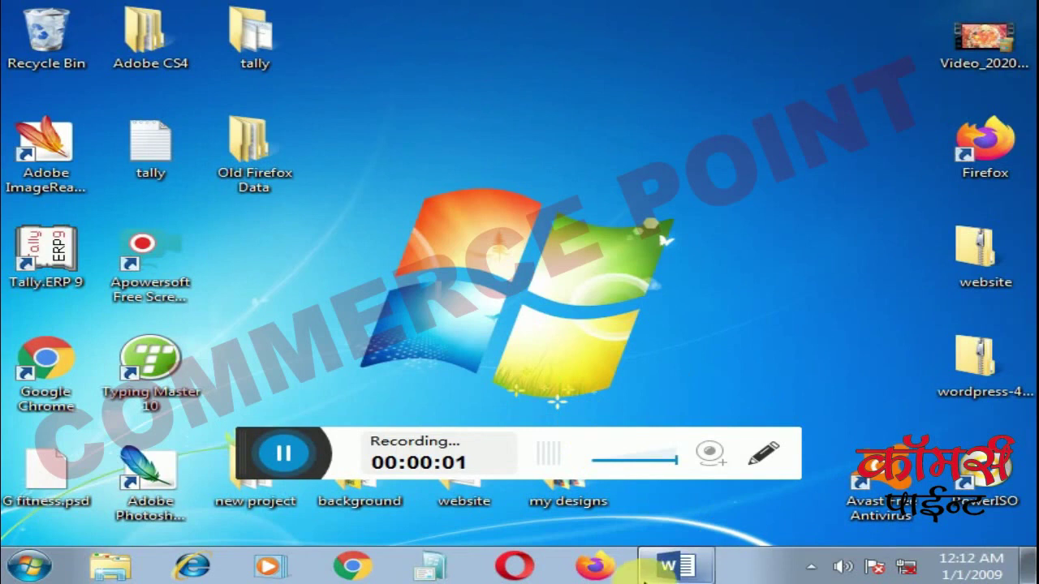
Switch to Word and review the outline on budgets for groups, ledgers and cost centres
{"action": "left_click", "coordinate": [670, 566]}
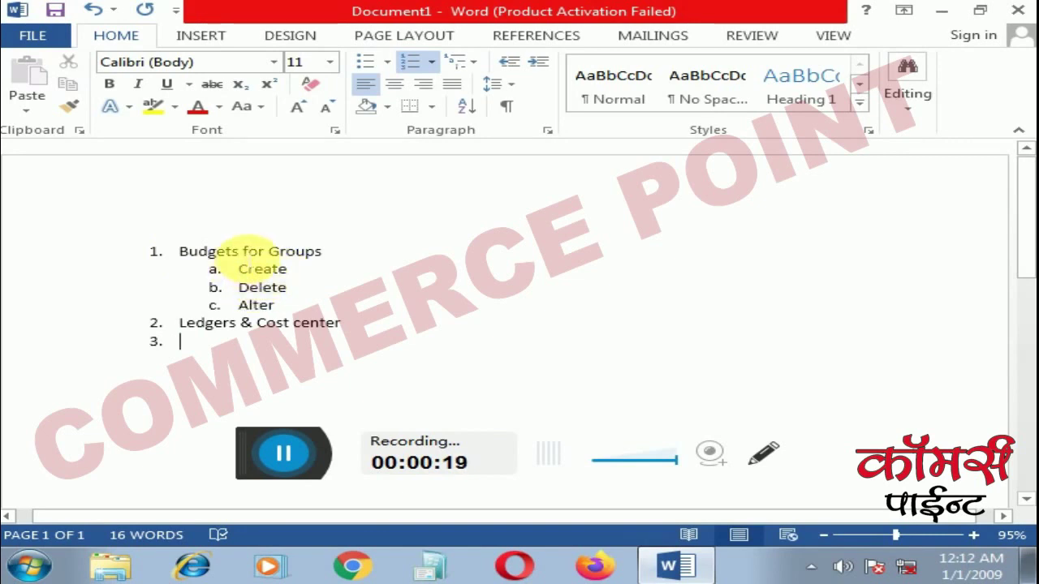
{"action": "left_click", "coordinate": [681, 565]}
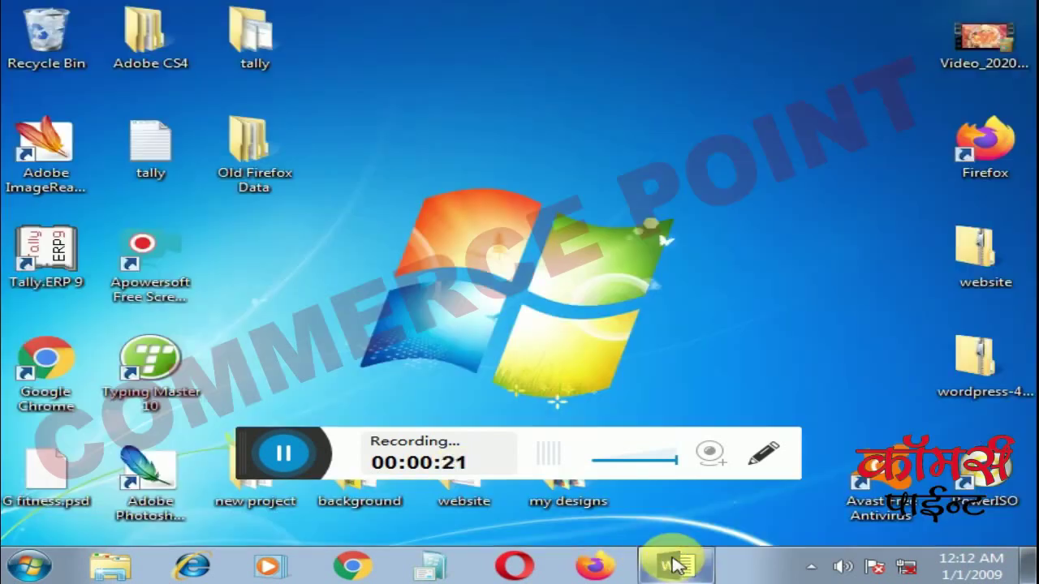
{"action": "left_click", "coordinate": [674, 564]}
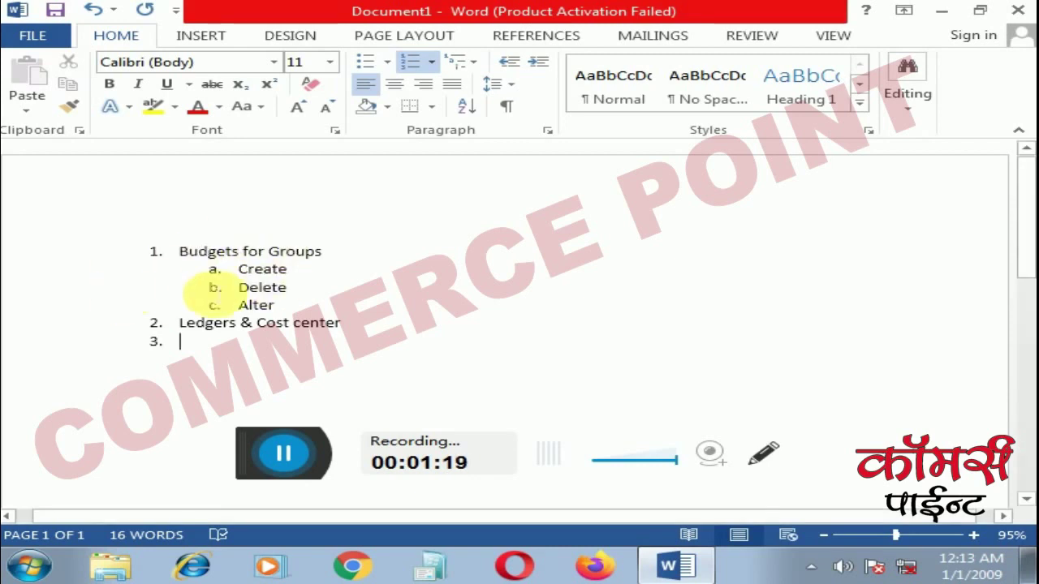
{"action": "left_click_drag", "start_coordinate": [175, 251], "coordinate": [334, 251]}
{"action": "left_click", "coordinate": [398, 312]}
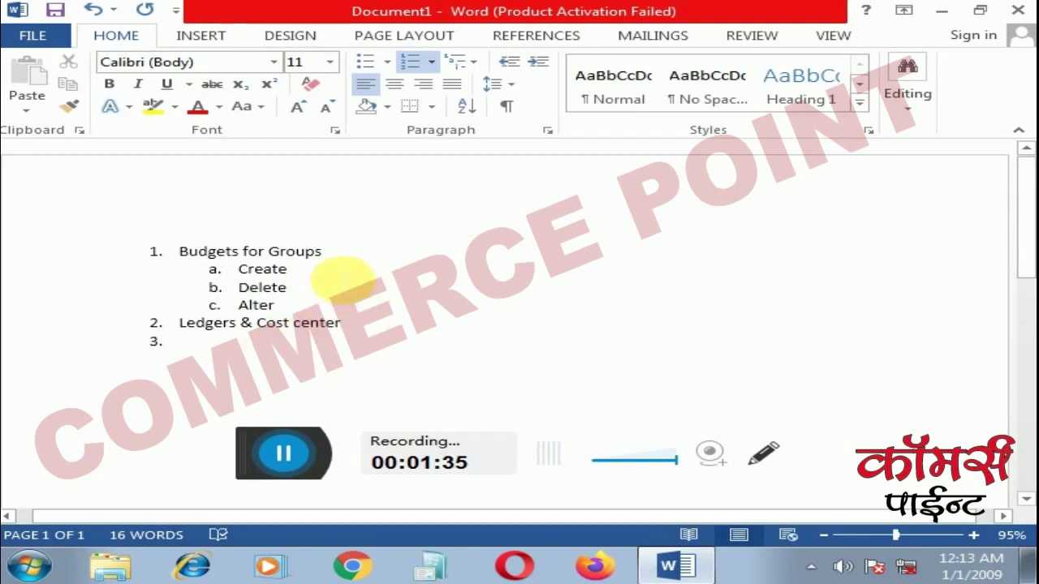
{"action": "left_click", "coordinate": [309, 279]}
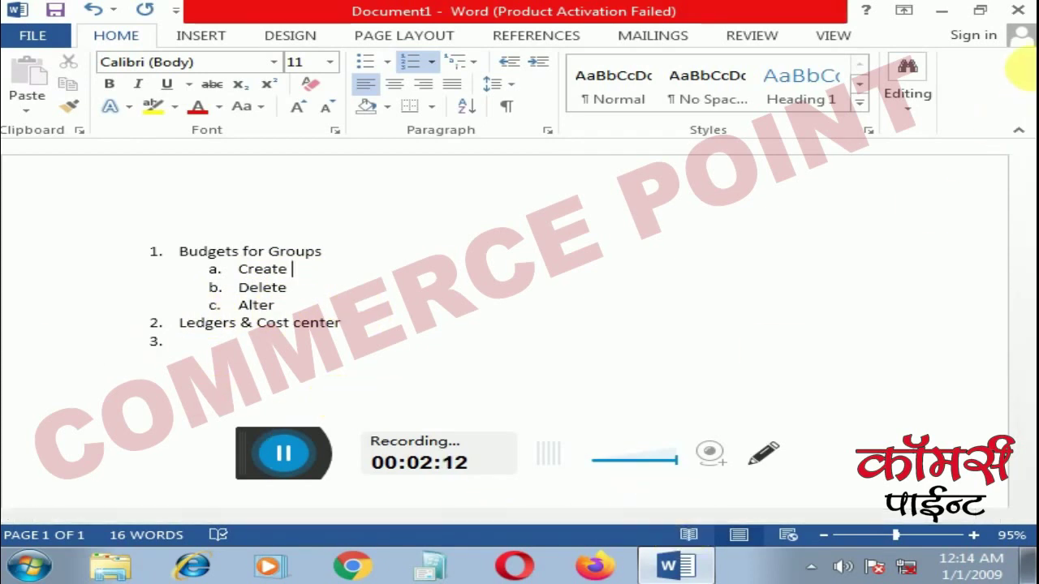
{"action": "left_click", "coordinate": [941, 11]}
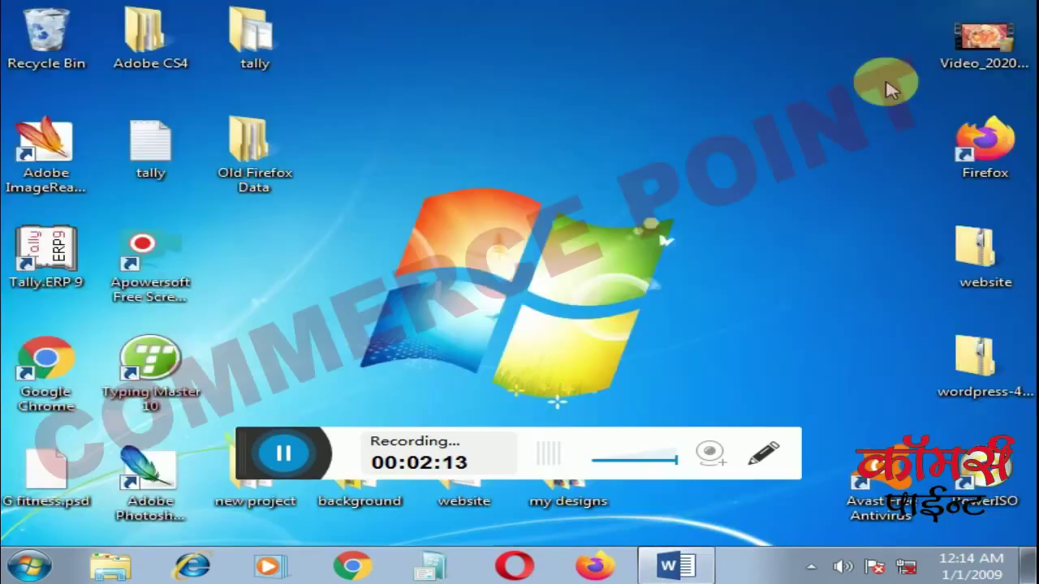
Launch Tally.ERP 9 in educational mode with the existing company, rechecking the topic outline in Word
{"action": "double_click", "coordinate": [28, 266]}
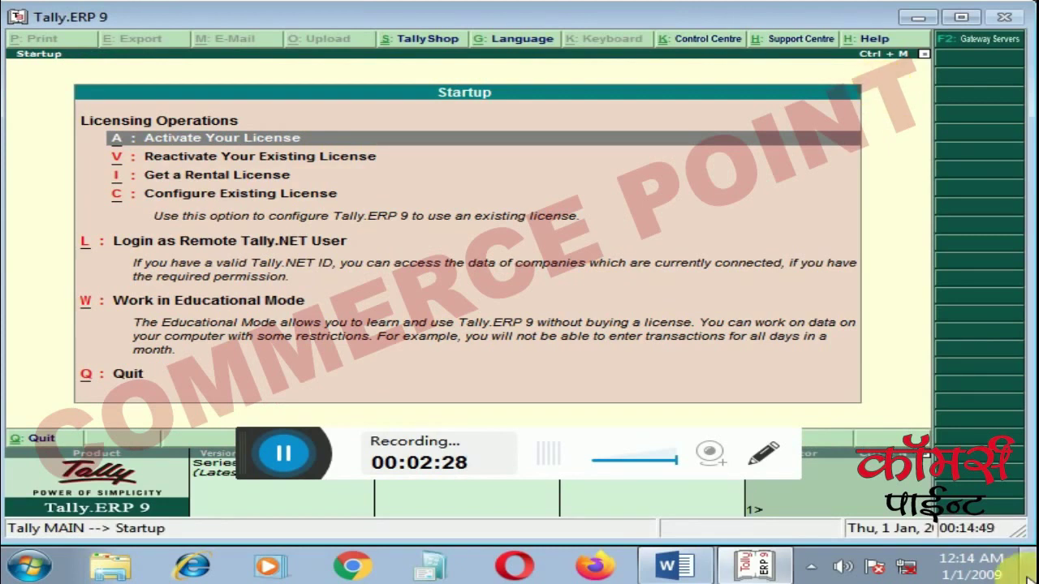
{"action": "left_click", "coordinate": [686, 571]}
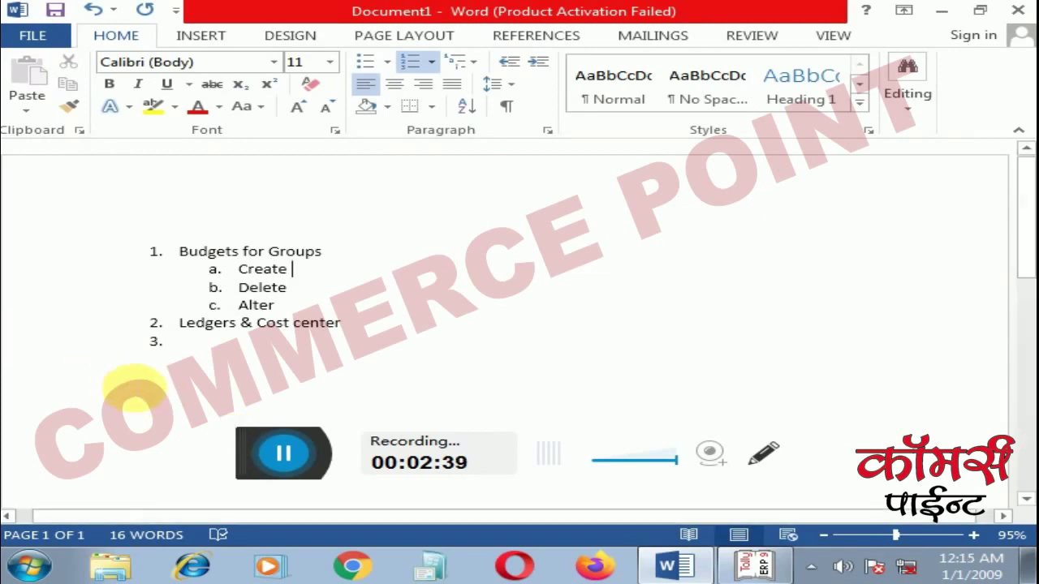
{"action": "left_click", "coordinate": [754, 566]}
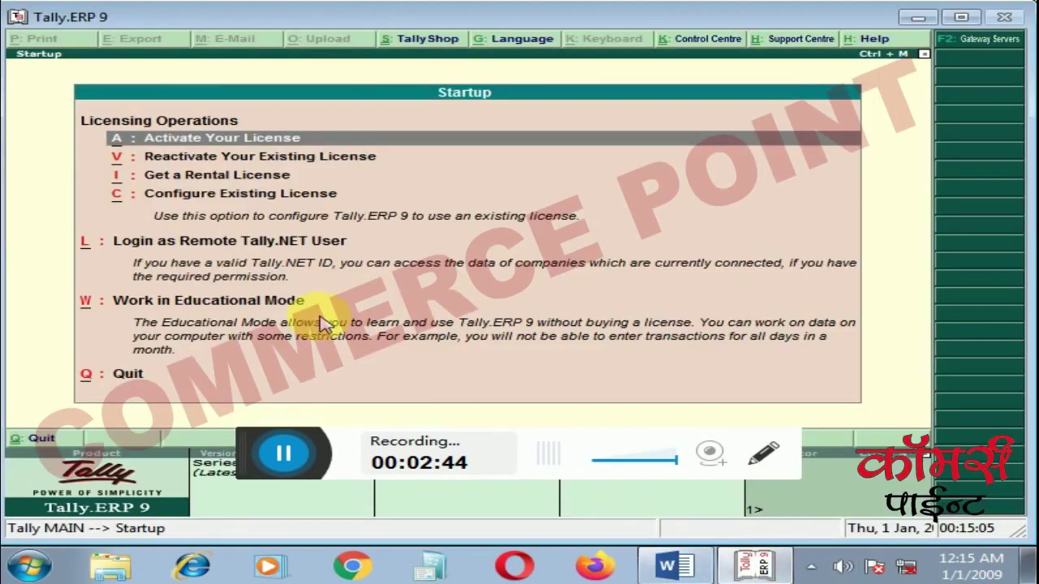
{"action": "key", "text": "Escape"}
{"action": "key", "text": "n"}
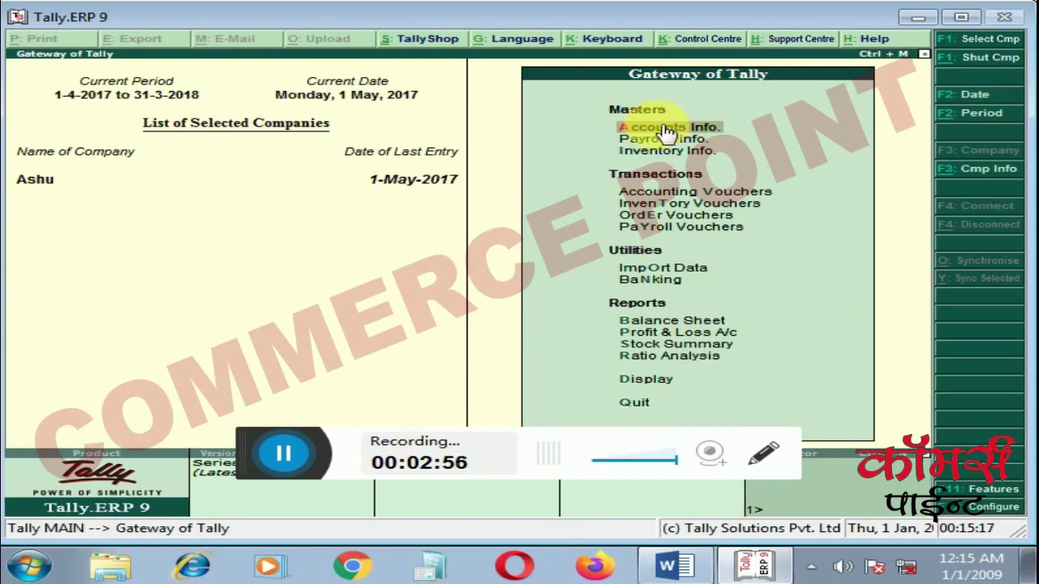
In the company's Accounting Features, set Maintain cost centres to Yes
{"action": "key", "text": "F11"}
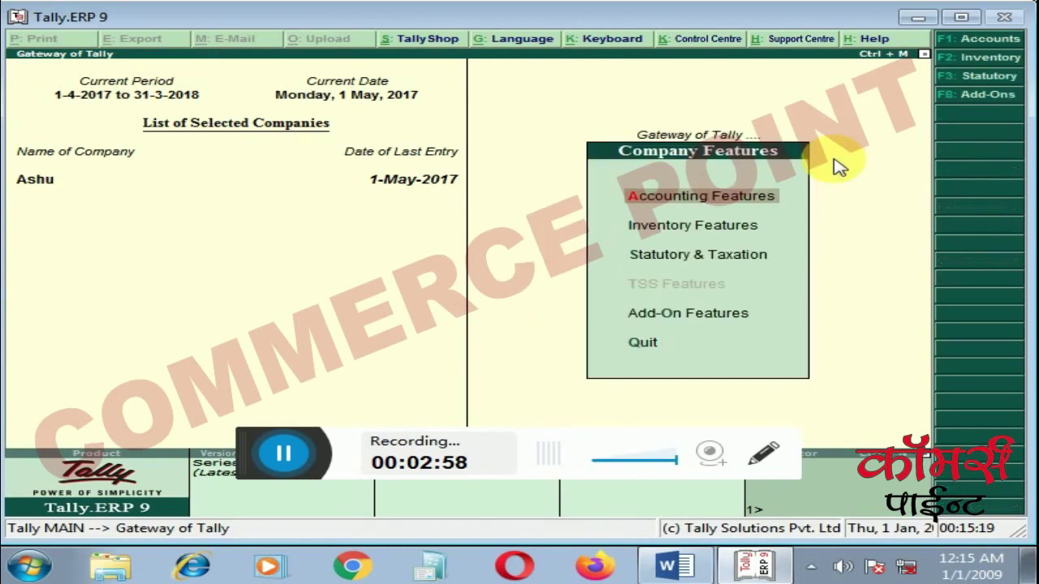
{"action": "key", "text": "Return"}
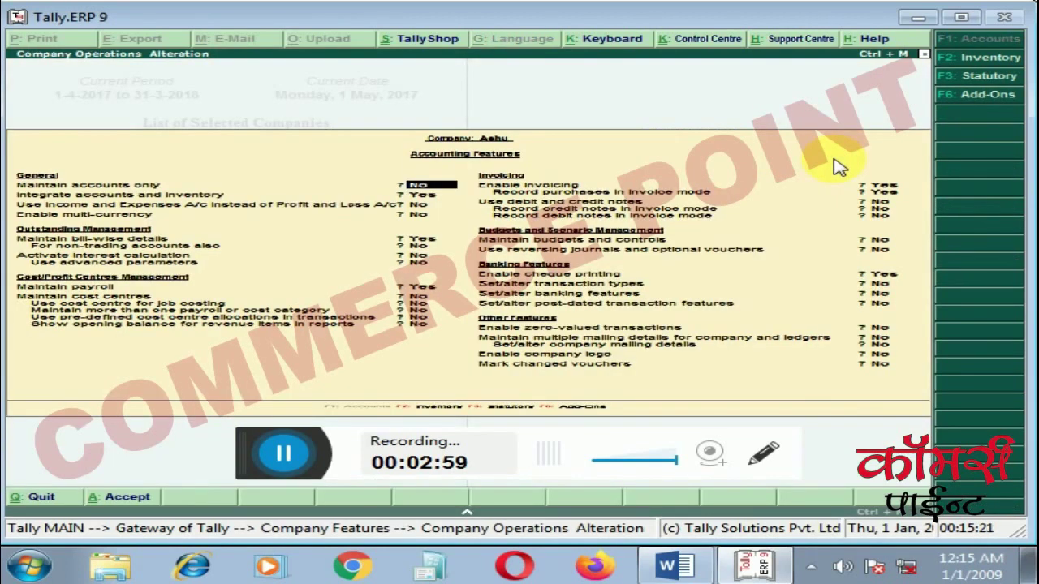
{"action": "key", "text": "Down"}
{"action": "key", "text": "Down"}
{"action": "key", "text": "Down"}
{"action": "key", "text": "Down"}
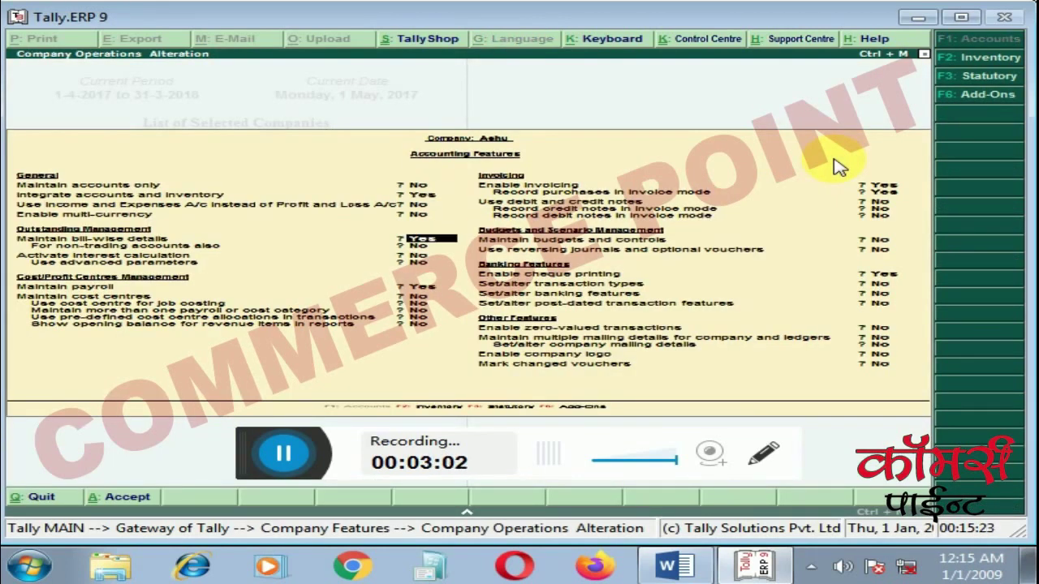
{"action": "key", "text": "Down"}
{"action": "key", "text": "Down"}
{"action": "key", "text": "Down"}
{"action": "key", "text": "Down"}
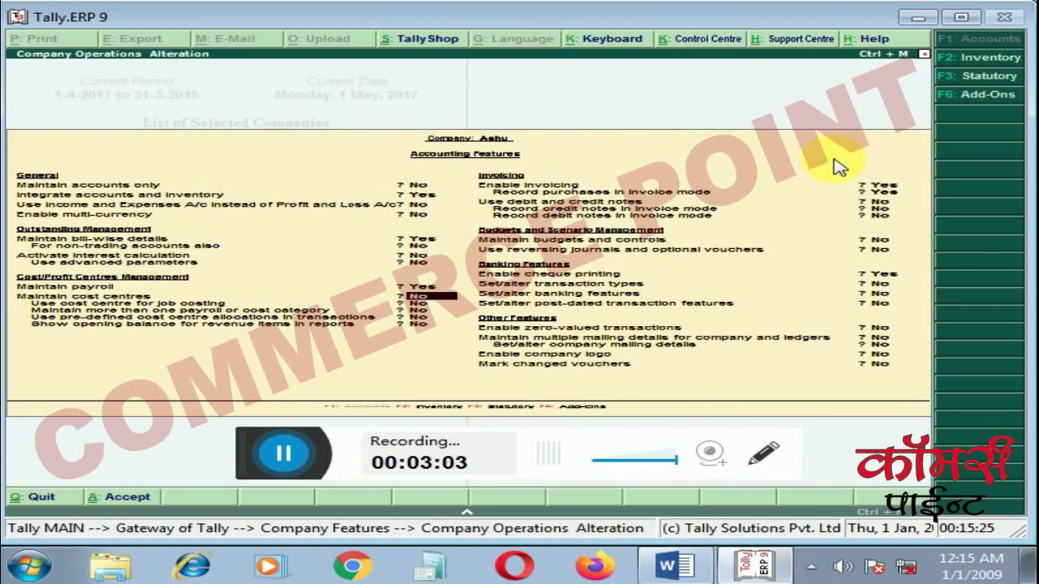
{"action": "key", "text": "y"}
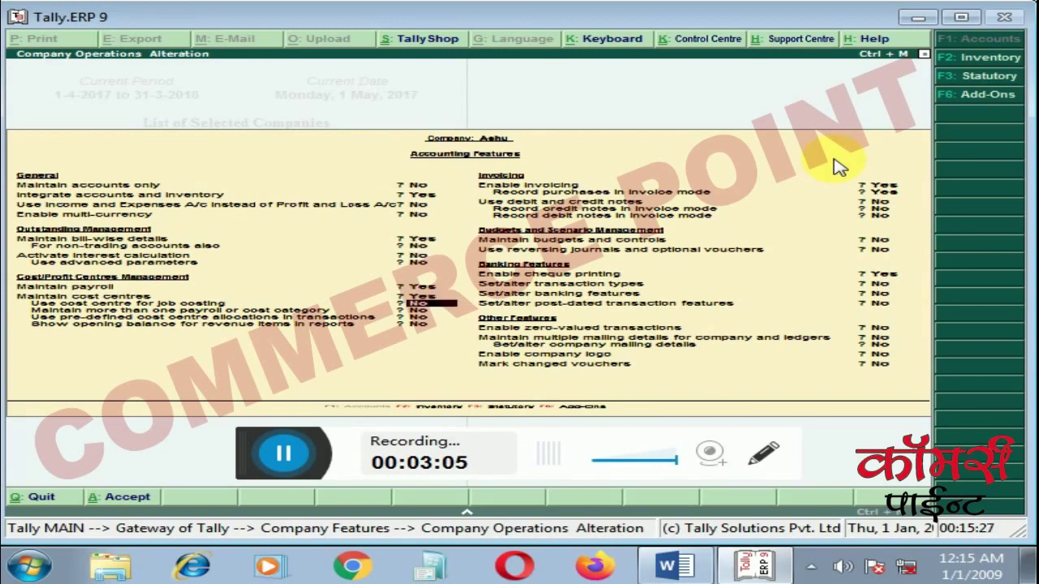
Set Maintain budgets and controls to Yes under Budgets and Scenario Management
{"action": "key", "text": "Down"}
{"action": "key", "text": "Down"}
{"action": "key", "text": "Down"}
{"action": "key", "text": "Down"}
{"action": "key", "text": "Down"}
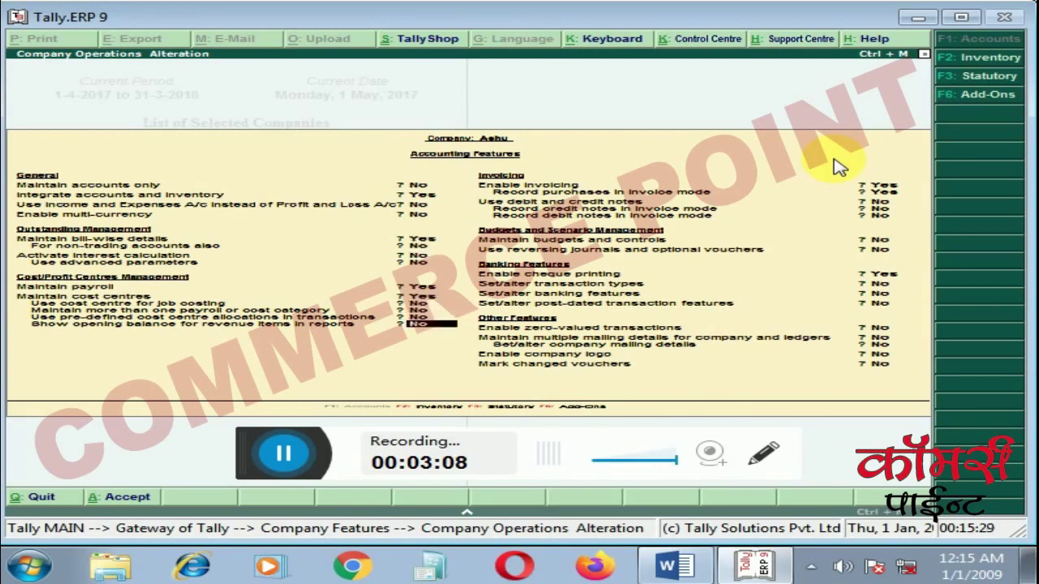
{"action": "key", "text": "Down"}
{"action": "key", "text": "Down"}
{"action": "key", "text": "Up"}
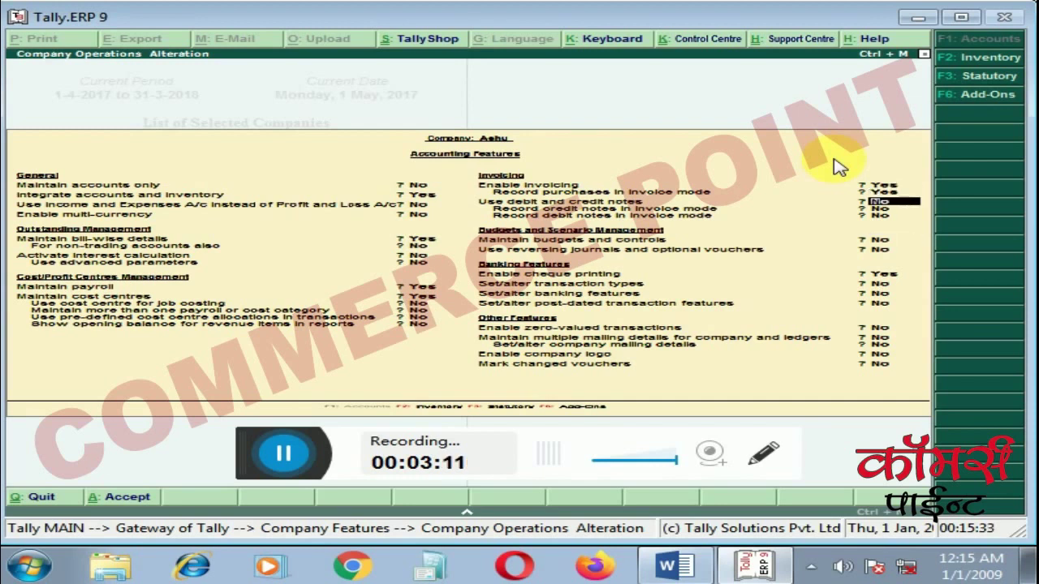
{"action": "key", "text": "Down"}
{"action": "key", "text": "Down"}
{"action": "key", "text": "Up"}
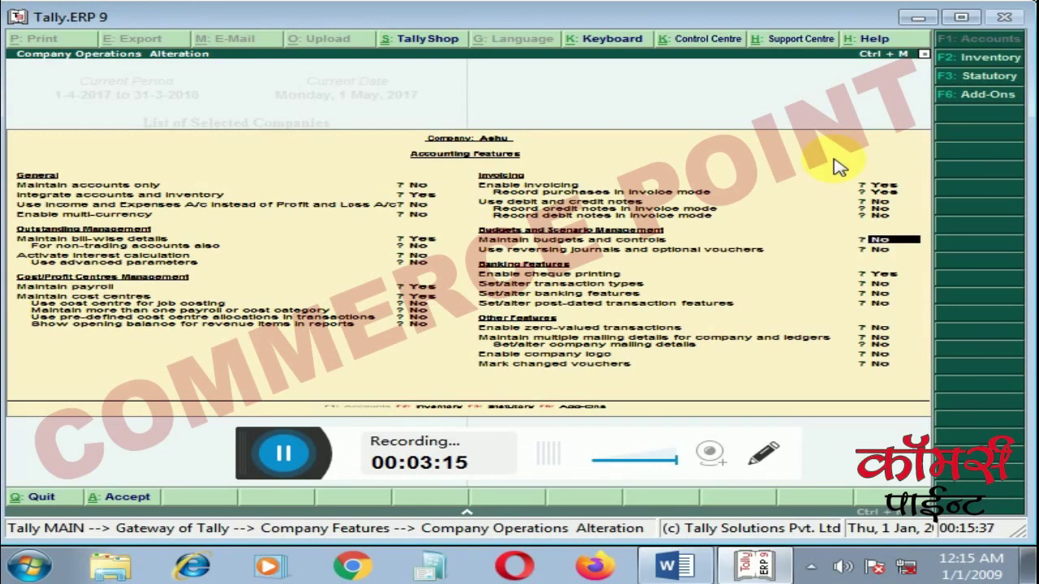
{"action": "type", "text": "y"}
{"action": "key", "text": "Return"}
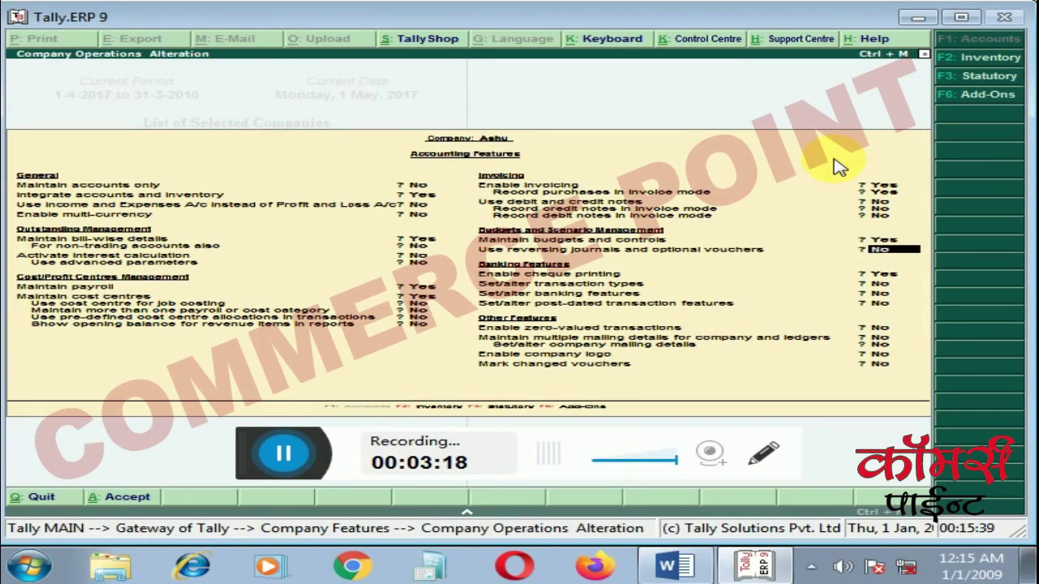
Accept the remaining accounting features, save the form and return to the Gateway of Tally
{"action": "key", "text": "Return"}
{"action": "key", "text": "Return"}
{"action": "key", "text": "Return"}
{"action": "key", "text": "Return"}
{"action": "key", "text": "Return"}
{"action": "key", "text": "Return"}
{"action": "key", "text": "Return"}
{"action": "key", "text": "Return"}
{"action": "key", "text": "y"}
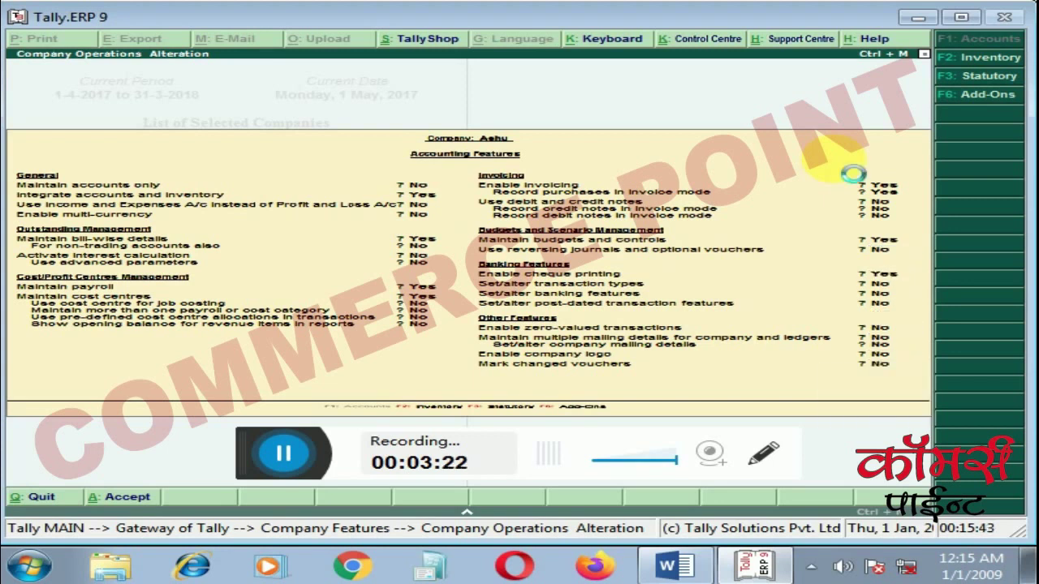
{"action": "key", "text": "Escape"}
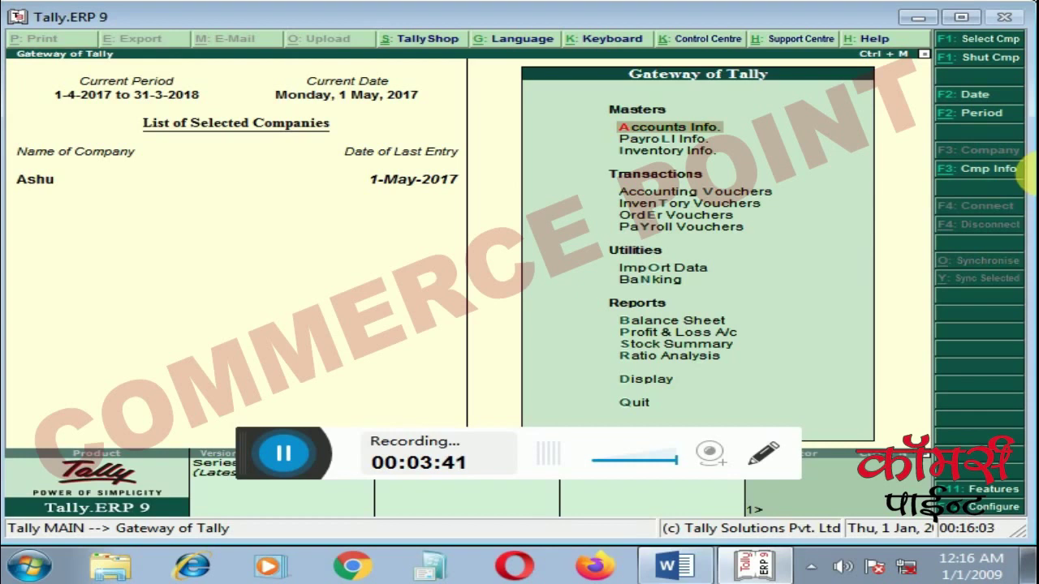
Create a single cost centre named with the person's first name under Primary, and return to the Gateway of Tally
{"action": "key", "text": "Down"}
{"action": "key", "text": "Up"}
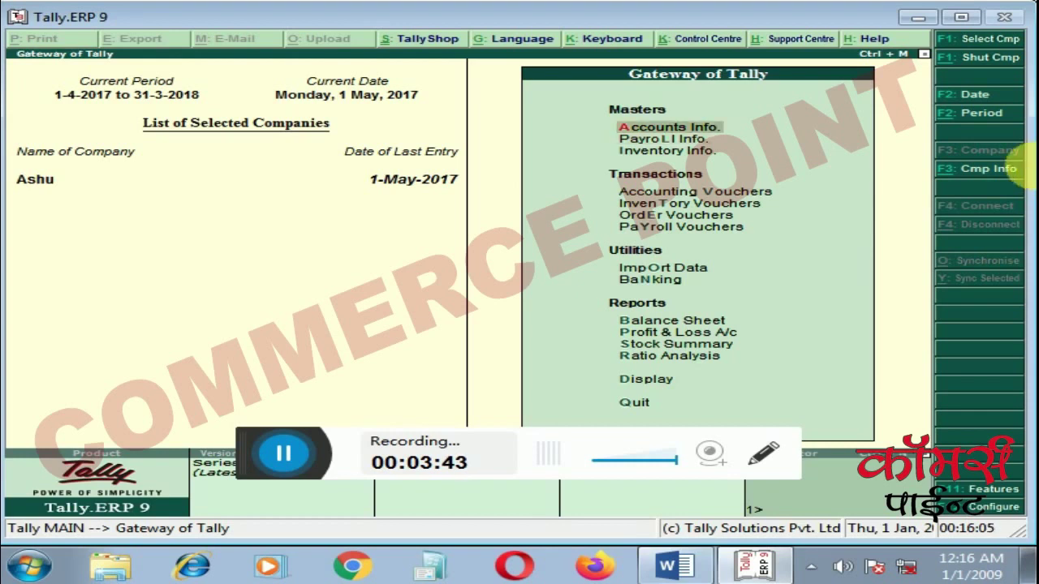
{"action": "key", "text": "Return"}
{"action": "key", "text": "Down"}
{"action": "key", "text": "Down"}
{"action": "key", "text": "Return"}
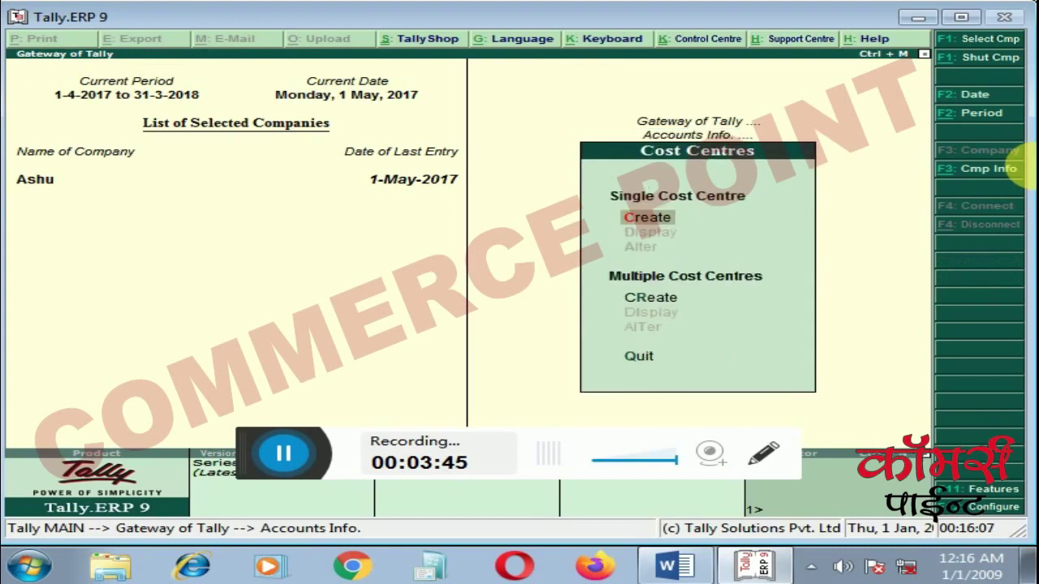
{"action": "key", "text": "Return"}
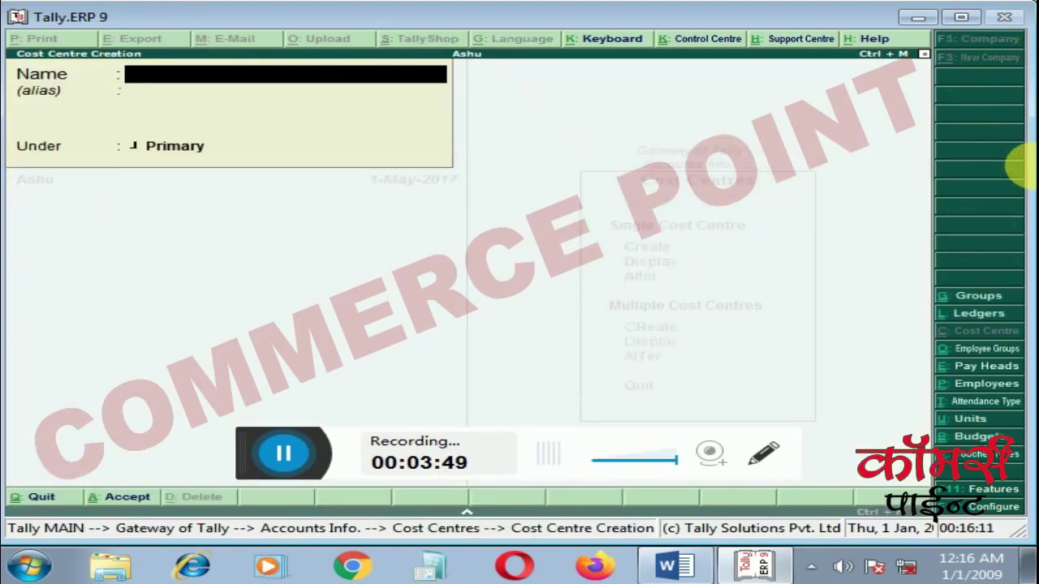
{"action": "type", "text": "B"}
{"action": "key", "text": "BackSpace"}
{"action": "type", "text": "Ravi"}
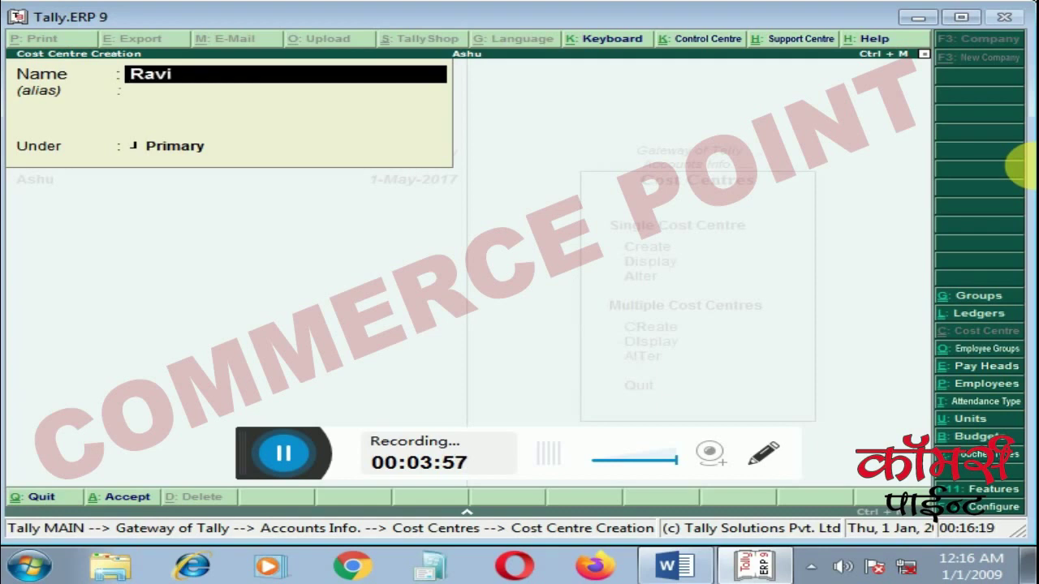
{"action": "key", "text": "Return"}
{"action": "key", "text": "Return"}
{"action": "key", "text": "Return"}
{"action": "key", "text": "Return"}
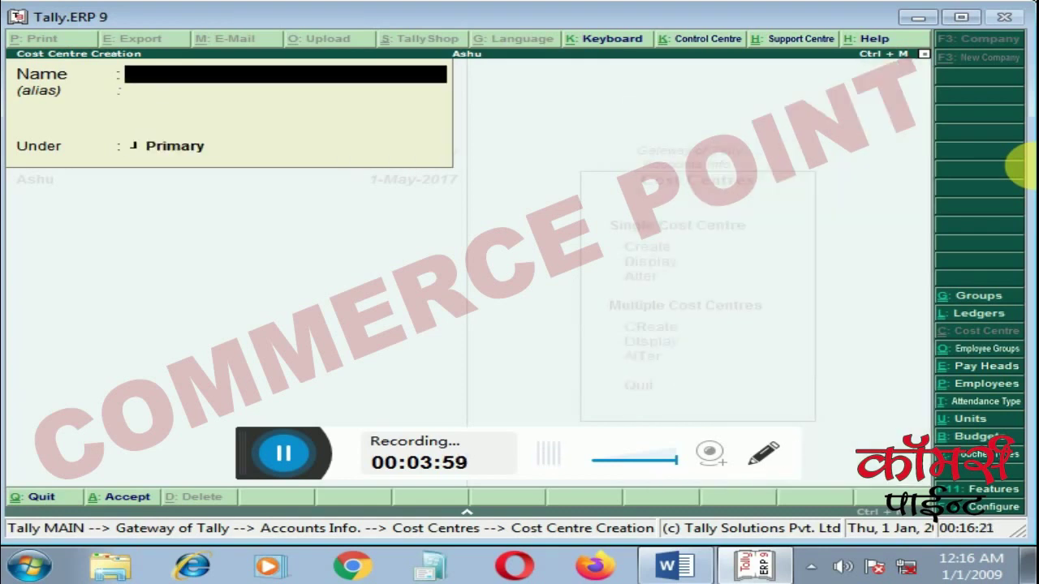
{"action": "key", "text": "Escape"}
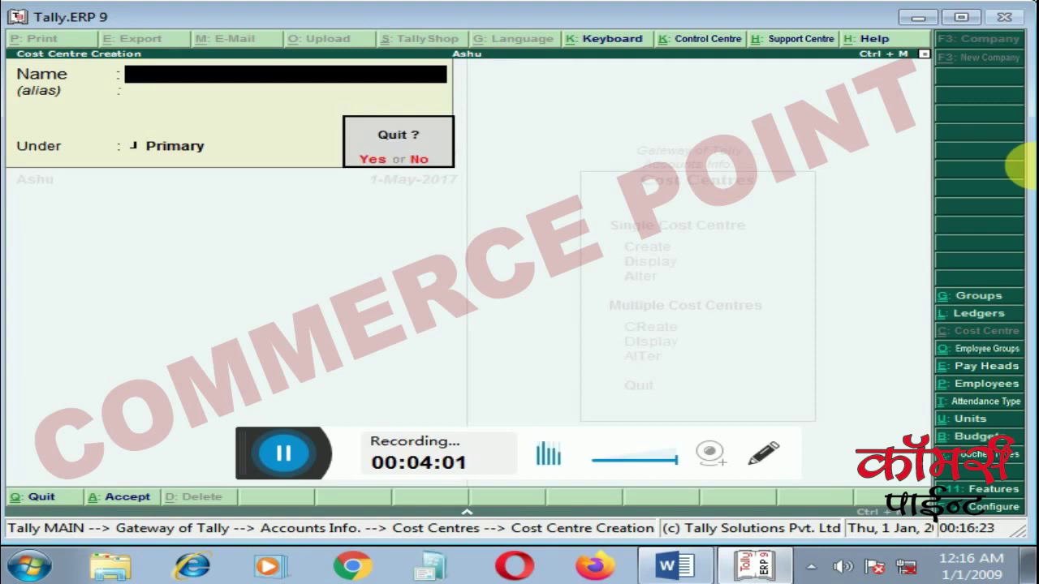
{"action": "key", "text": "Return"}
{"action": "key", "text": "Escape"}
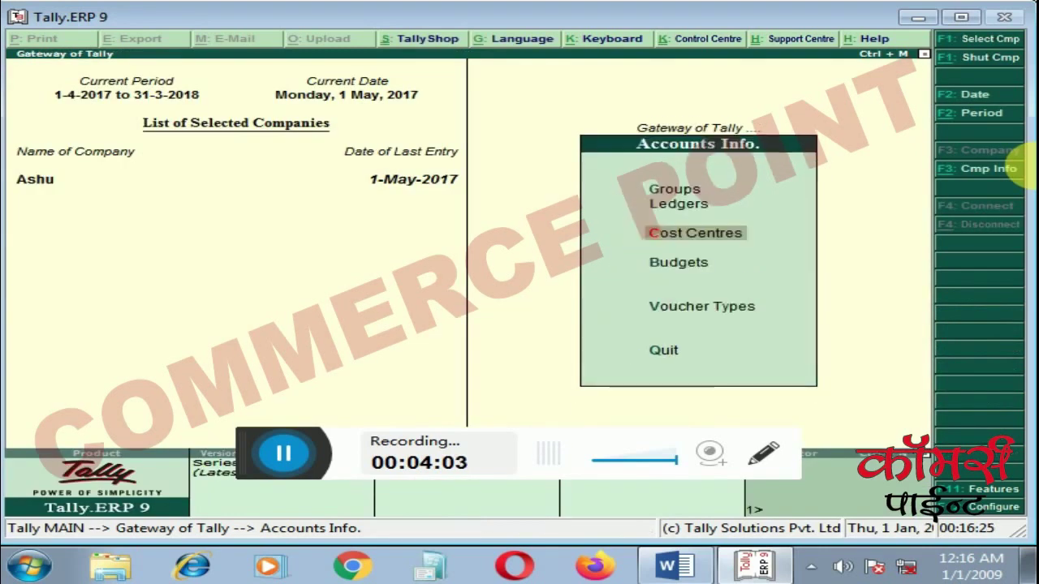
{"action": "key", "text": "Escape"}
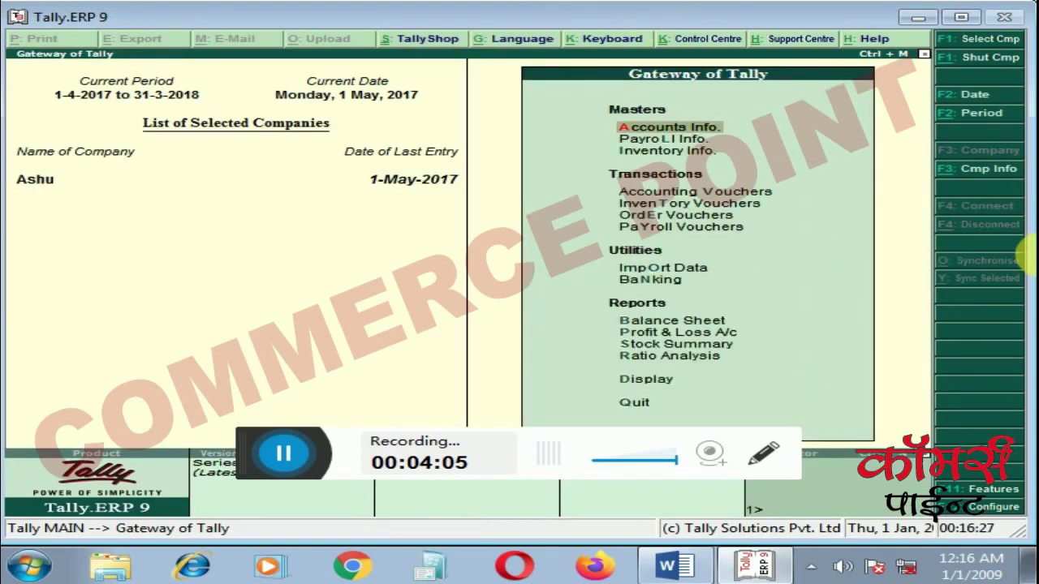
Open the ledger options in the company's Accounts Info
{"action": "key", "text": "Return"}
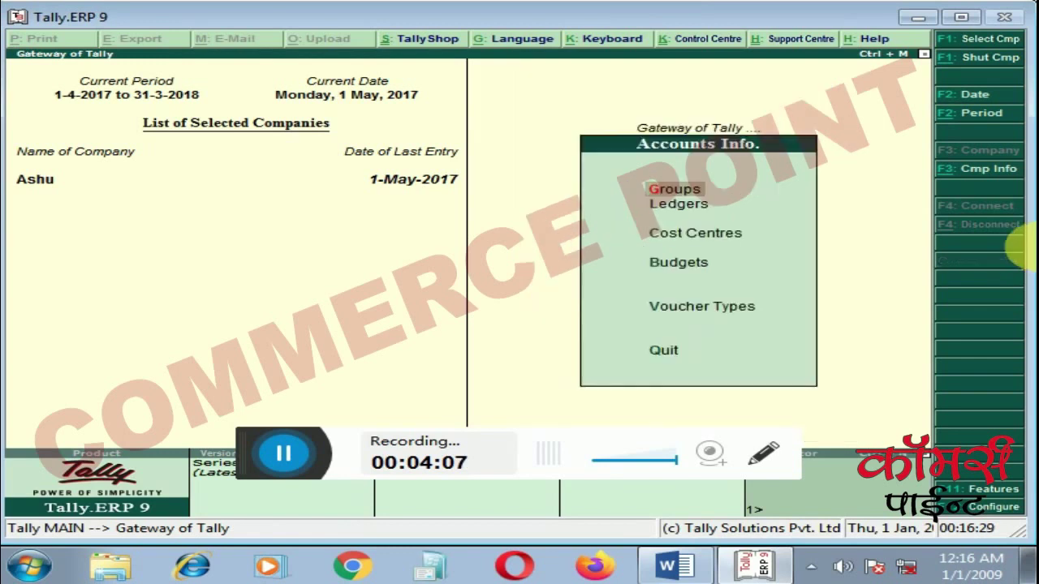
{"action": "key", "text": "Down"}
{"action": "key", "text": "Return"}
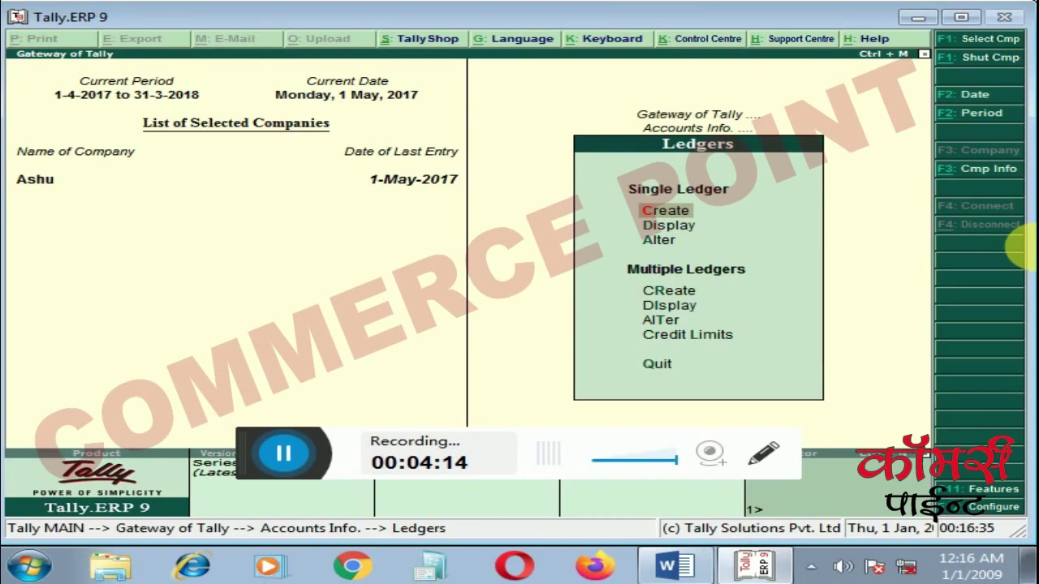
{"action": "key", "text": "Return"}
{"action": "key", "text": "Escape"}
{"action": "key", "text": "y"}
Open multiple ledger creation with All Items as the parent group
{"action": "key", "text": "Down"}
{"action": "key", "text": "Down"}
{"action": "key", "text": "Down"}
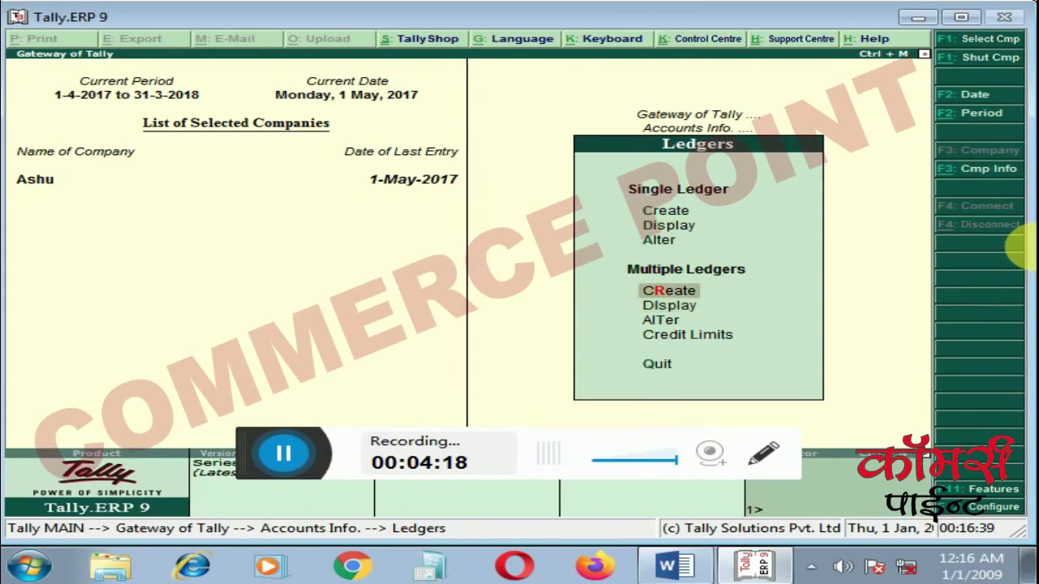
{"action": "key", "text": "Return"}
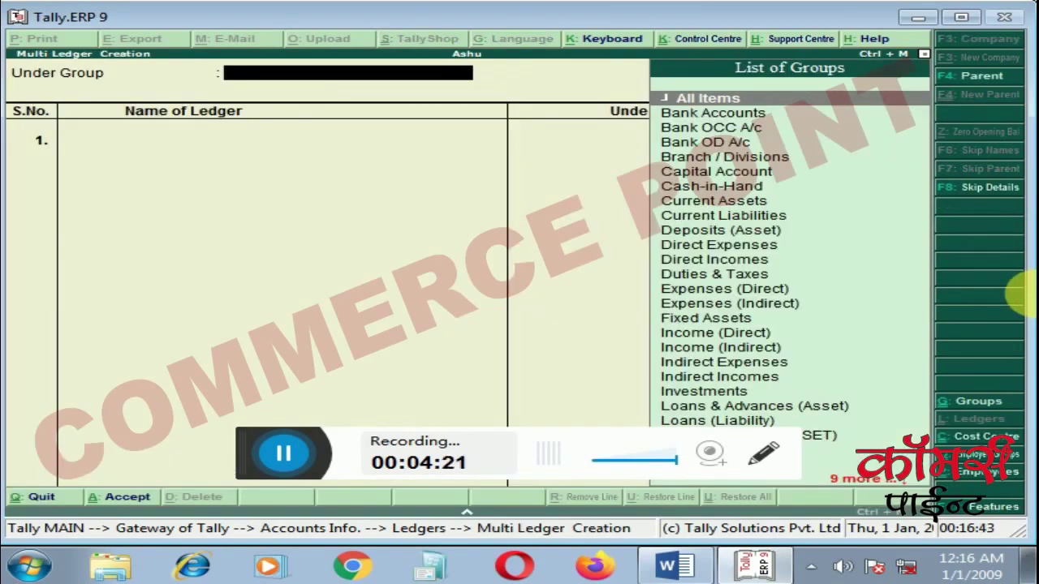
{"action": "key", "text": "Return"}
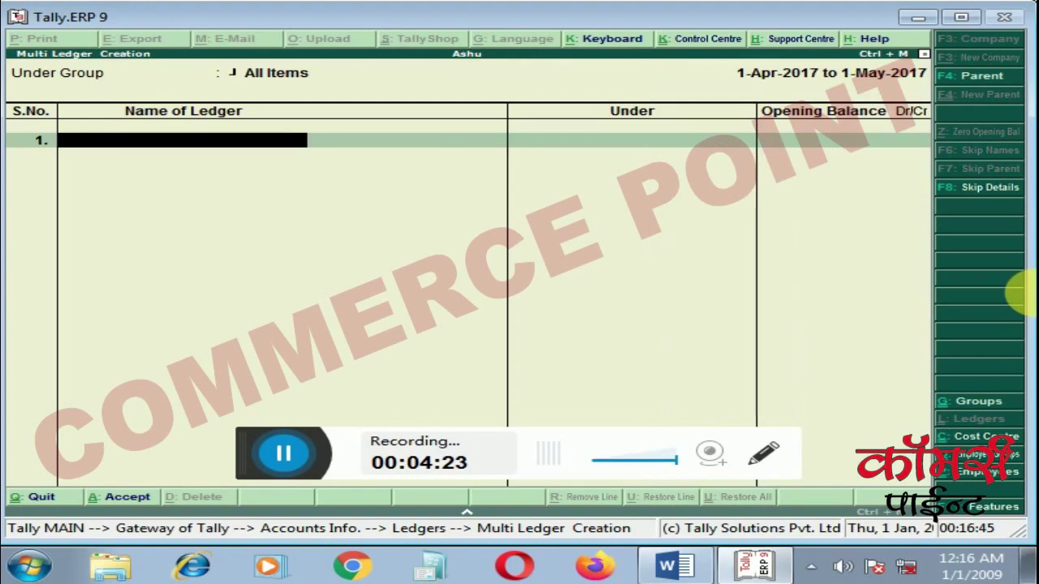
Add a first ledger named Rent under Indirect Expenses, leaving its opening balance empty
{"action": "type", "text": "Rent"}
{"action": "key", "text": "Return"}
{"action": "key", "text": "Return"}
{"action": "key", "text": "BackSpace"}
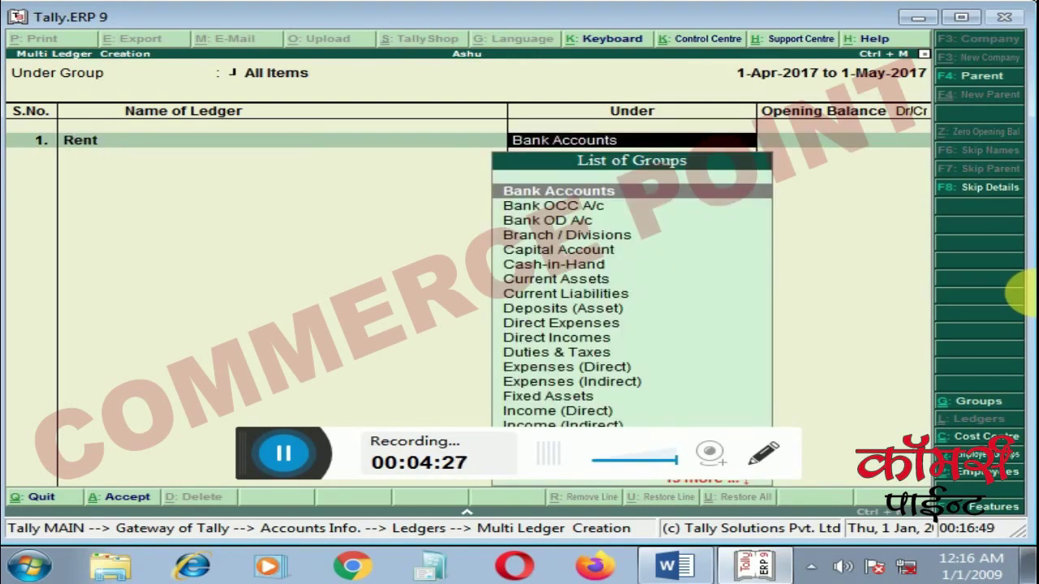
{"action": "type", "text": "Ind"}
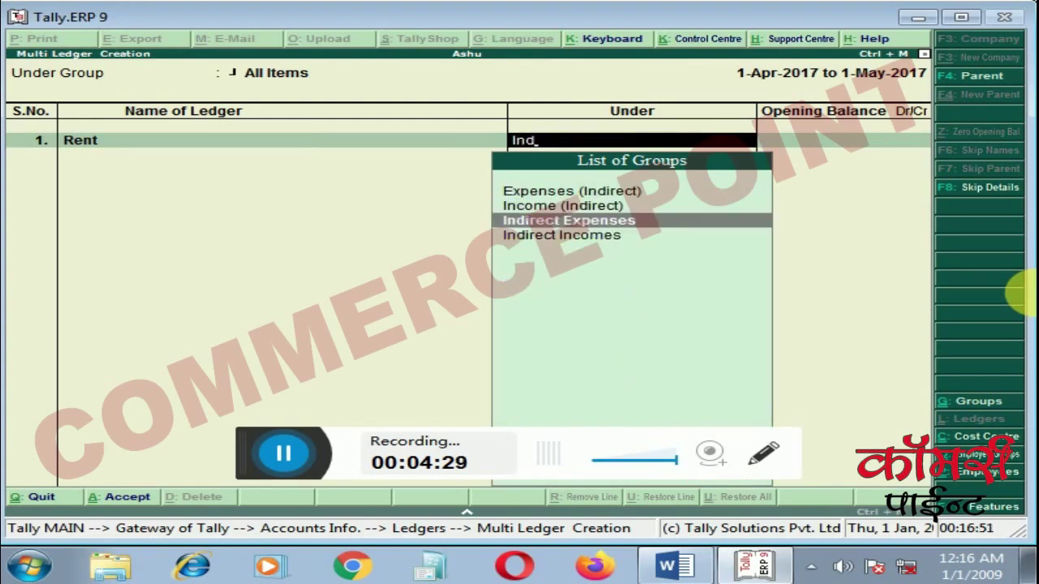
{"action": "key", "text": "Return"}
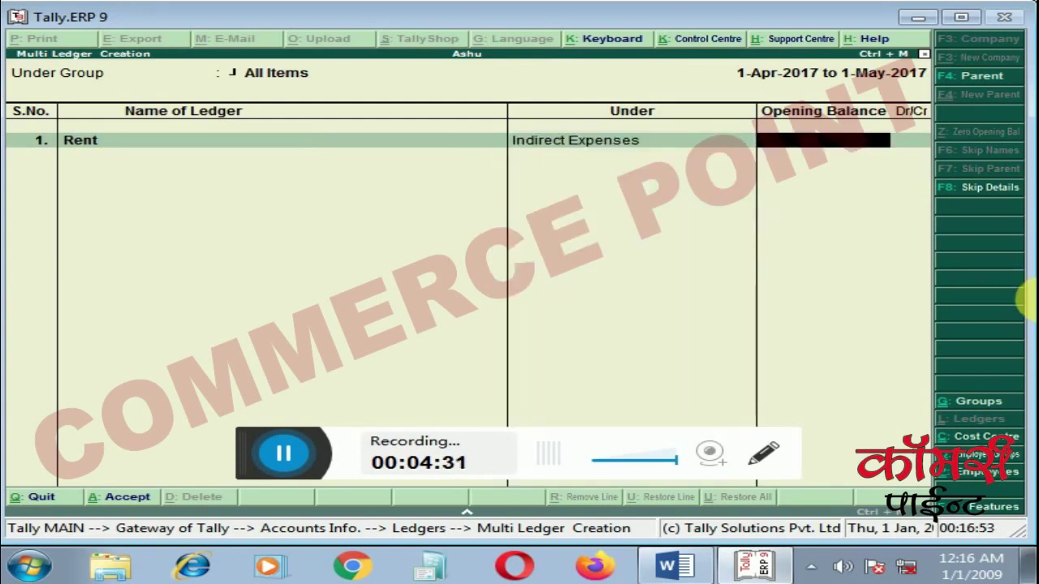
{"action": "key", "text": "Return"}
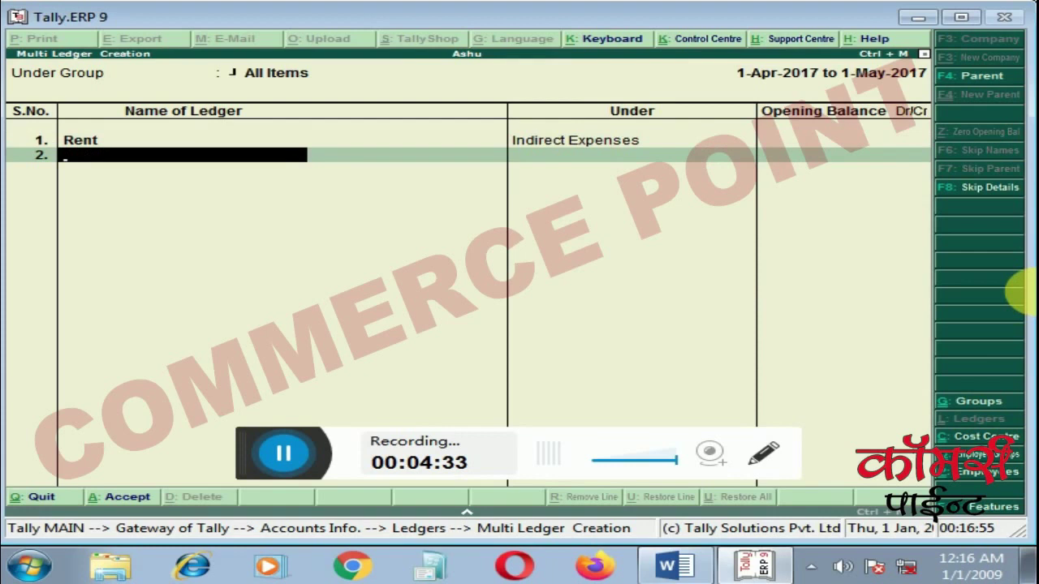
Add a second ledger named Salary under Indirect Expenses with no opening balance
{"action": "type", "text": "Salary"}
{"action": "key", "text": "Return"}
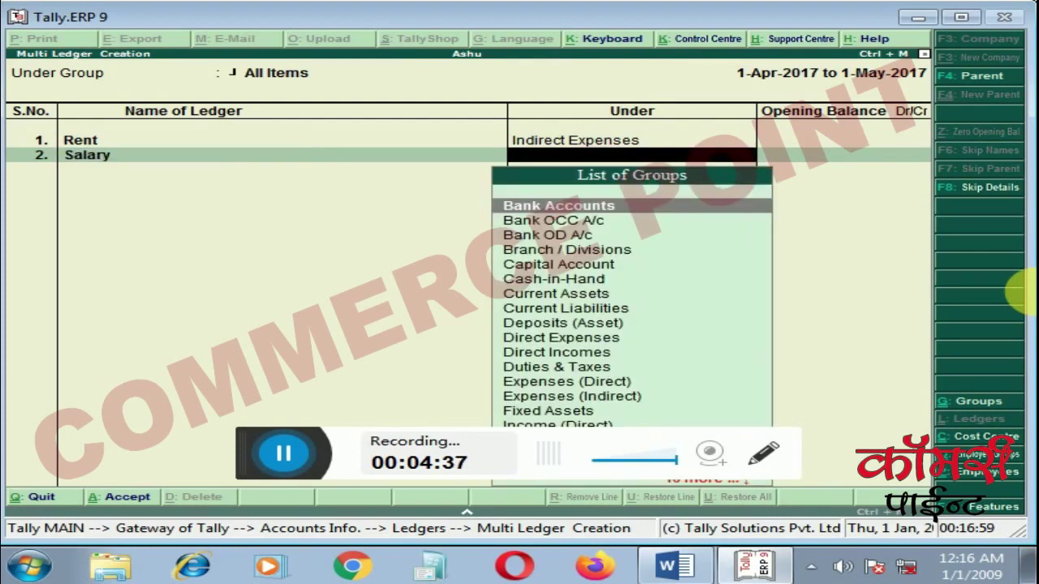
{"action": "type", "text": "Ind"}
{"action": "key", "text": "Return"}
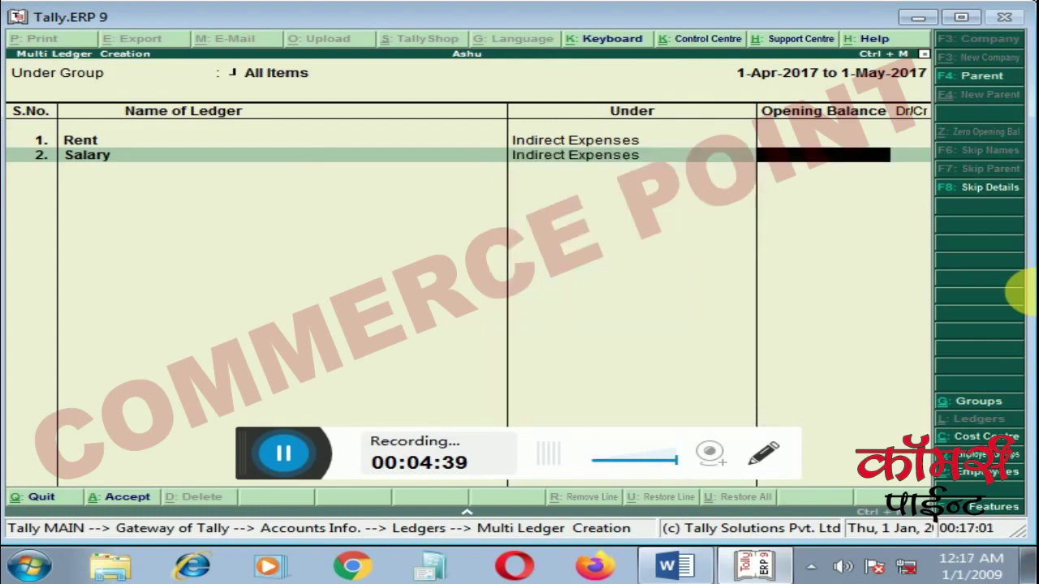
{"action": "key", "text": "Return"}
Add a third ledger named Machinary under Direct Expenses with no opening balance
{"action": "type", "text": "Mach"}
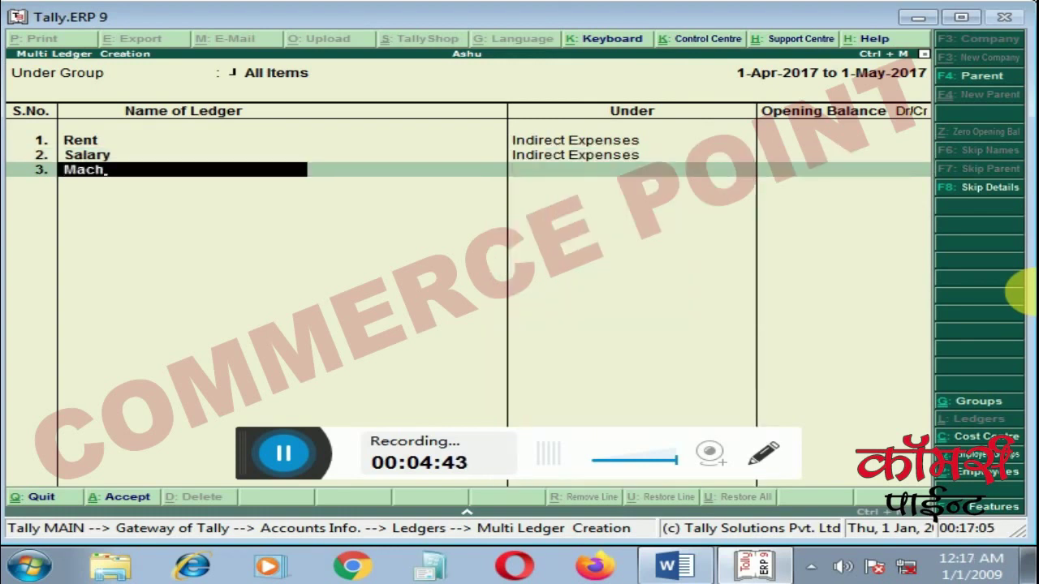
{"action": "type", "text": "inary"}
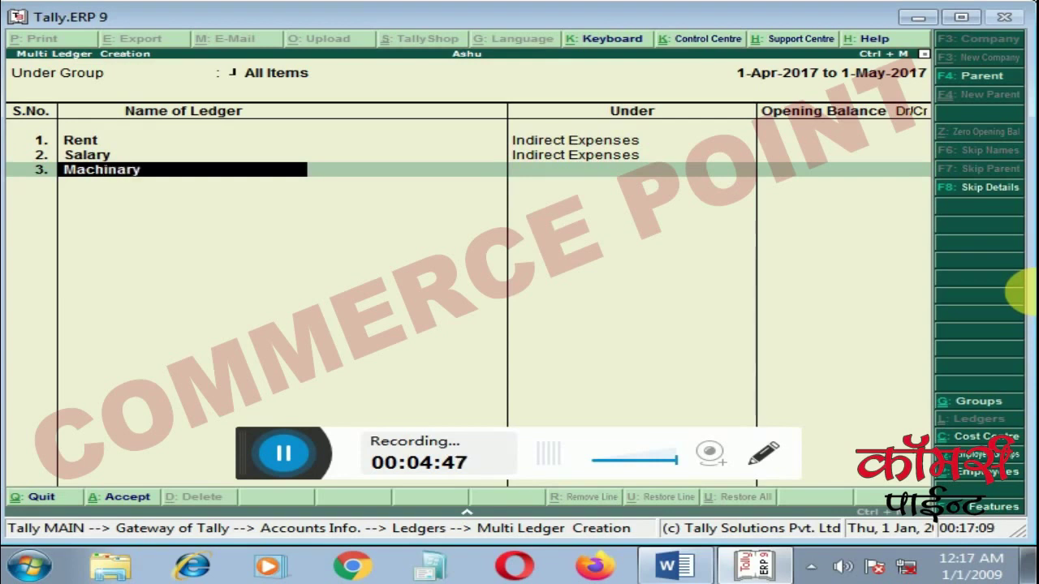
{"action": "key", "text": "Return"}
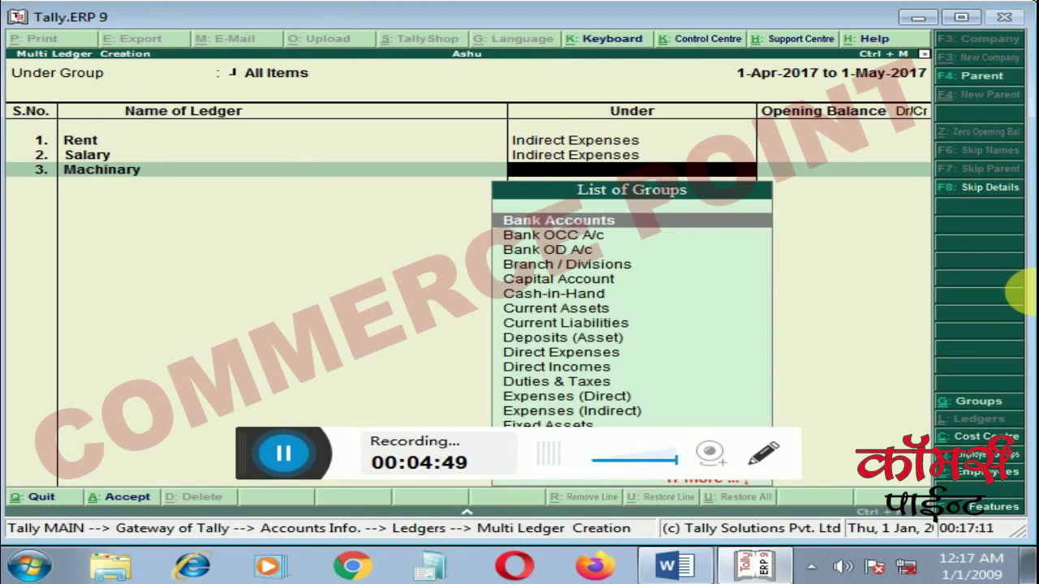
{"action": "type", "text": "Di"}
{"action": "key", "text": "Down"}
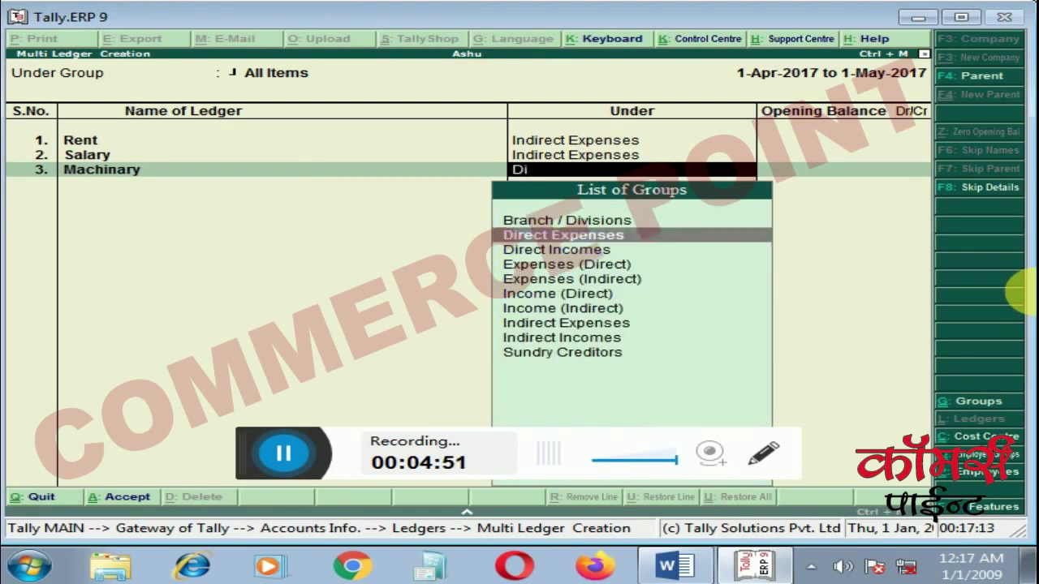
{"action": "key", "text": "Return"}
{"action": "key", "text": "Return"}
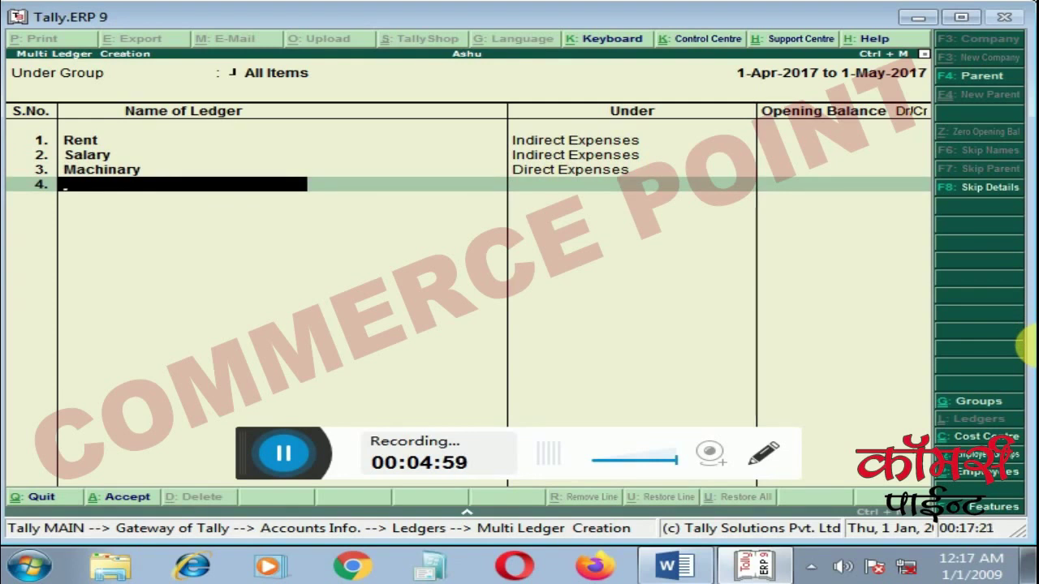
Add a fourth ledger named Transport Charges under Bank Accounts with no opening balance
{"action": "type", "text": "Tra"}
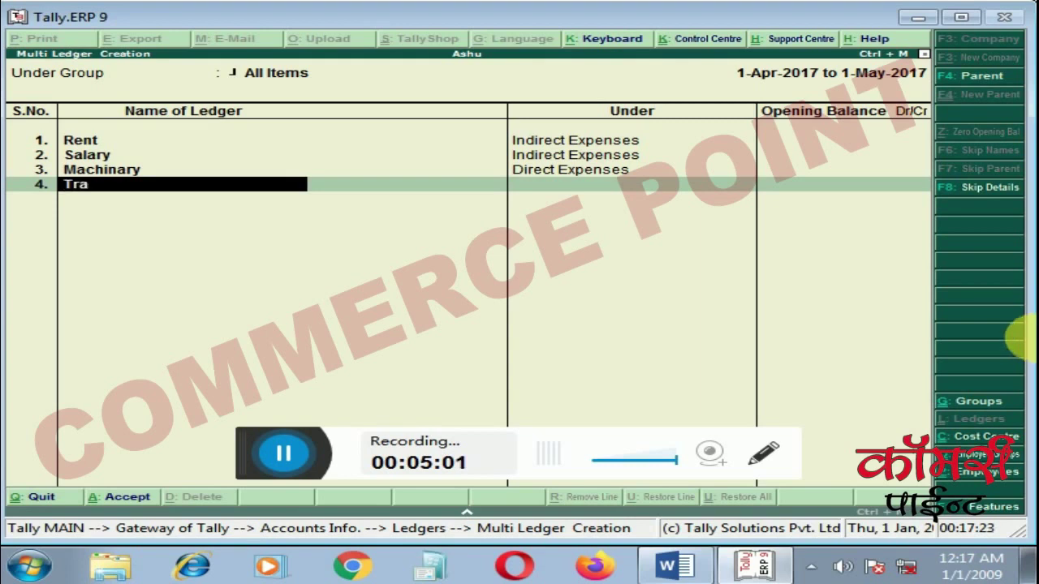
{"action": "type", "text": "nsport Chan"}
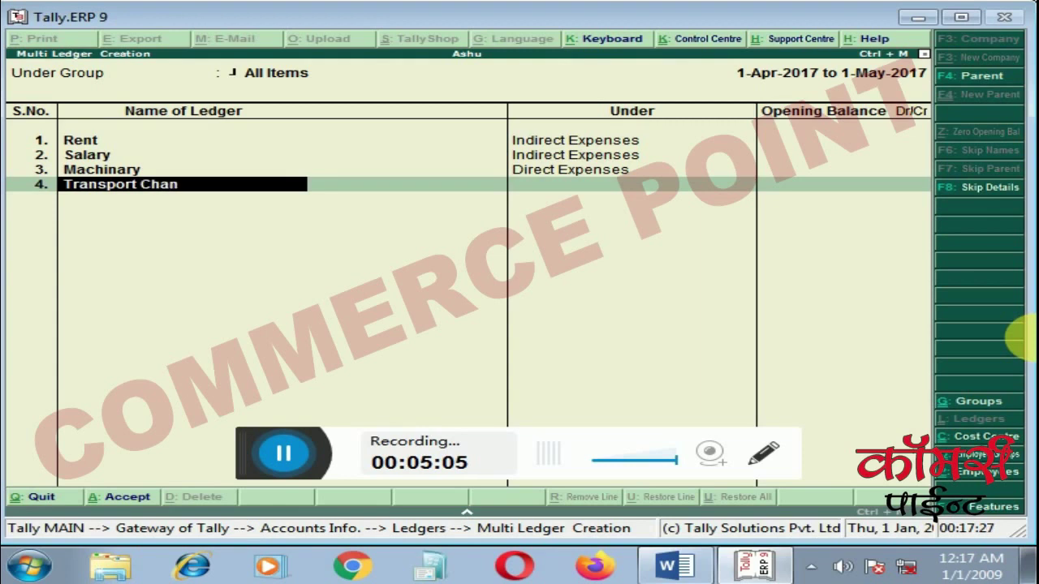
{"action": "key", "text": "BackSpace"}
{"action": "type", "text": "rges"}
{"action": "key", "text": "Return"}
{"action": "key", "text": "Return"}
{"action": "key", "text": "Return"}
Add a fifth ledger named Furnitures under Direct Expenses
{"action": "type", "text": "Furnitu"}
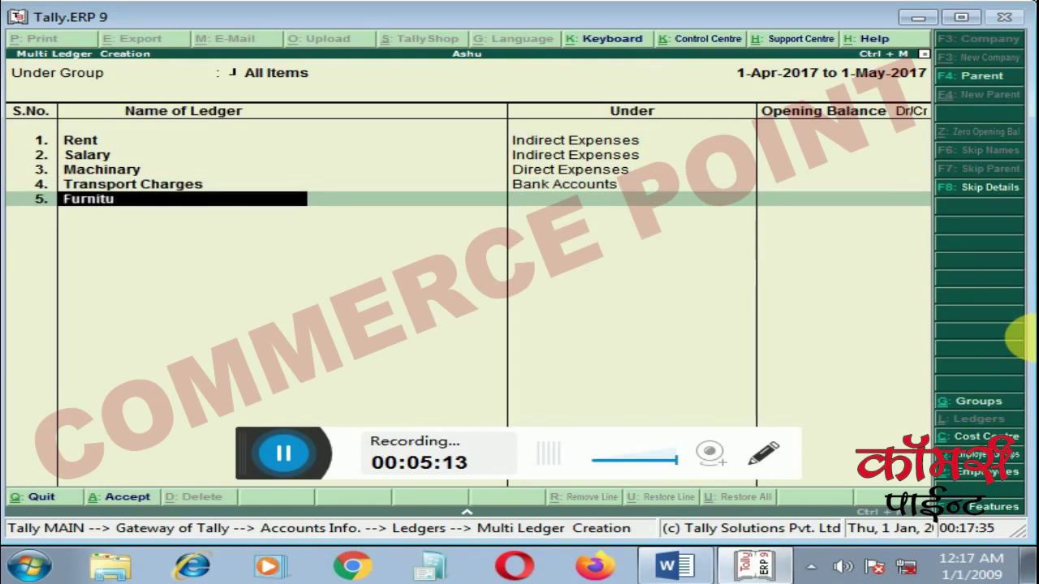
{"action": "type", "text": "res"}
{"action": "key", "text": "Return"}
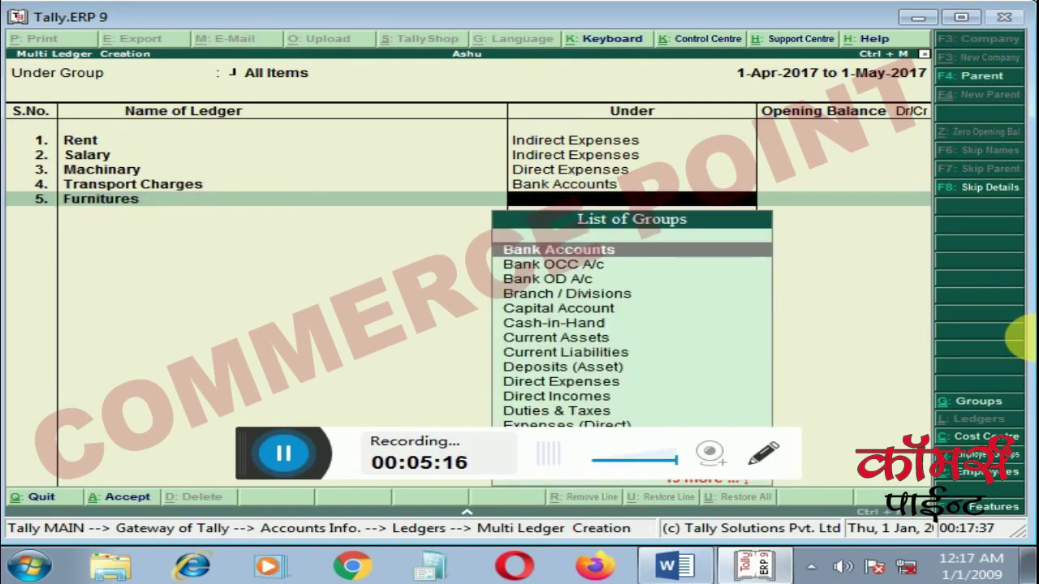
{"action": "type", "text": "Dir"}
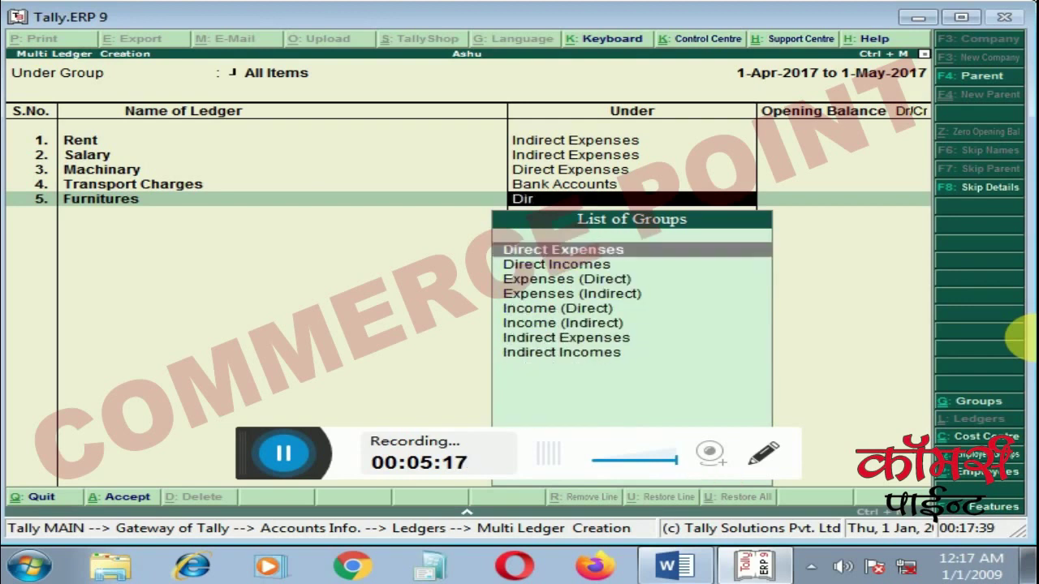
{"action": "key", "text": "Down"}
{"action": "key", "text": "Up"}
{"action": "key", "text": "Return"}
Change the parent group of the Transport Charges ledger to Indirect Expenses
{"action": "key", "text": "Up"}
{"action": "key", "text": "BackSpace"}
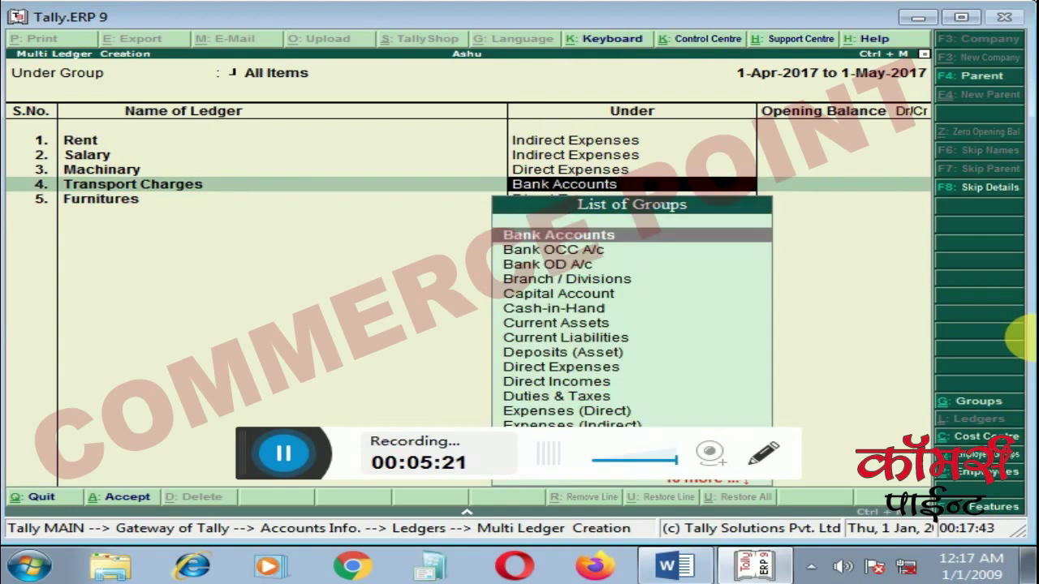
{"action": "type", "text": "Ind"}
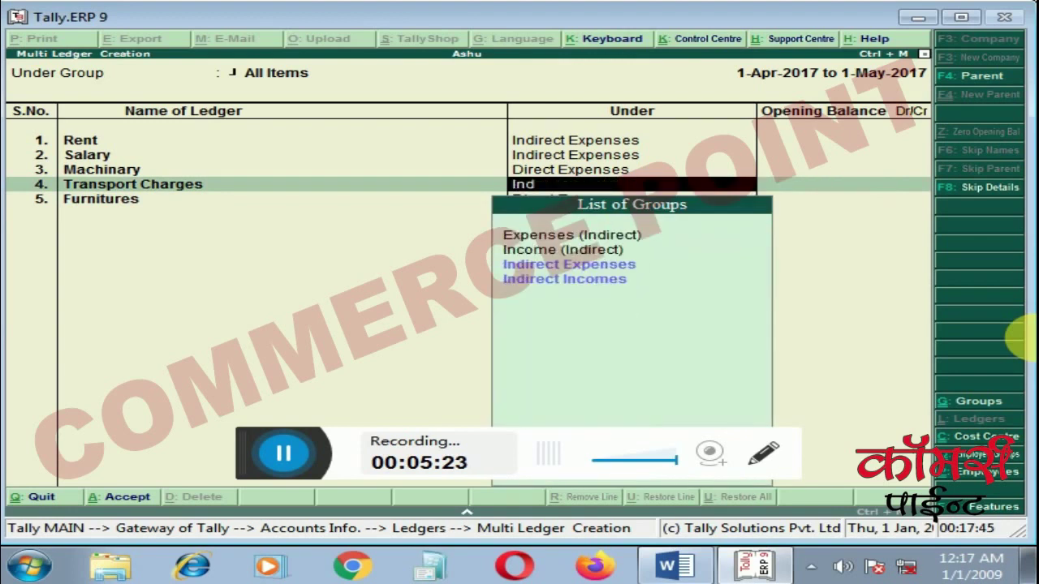
{"action": "key", "text": "Down"}
{"action": "key", "text": "Up"}
{"action": "key", "text": "Return"}
{"action": "key", "text": "Return"}
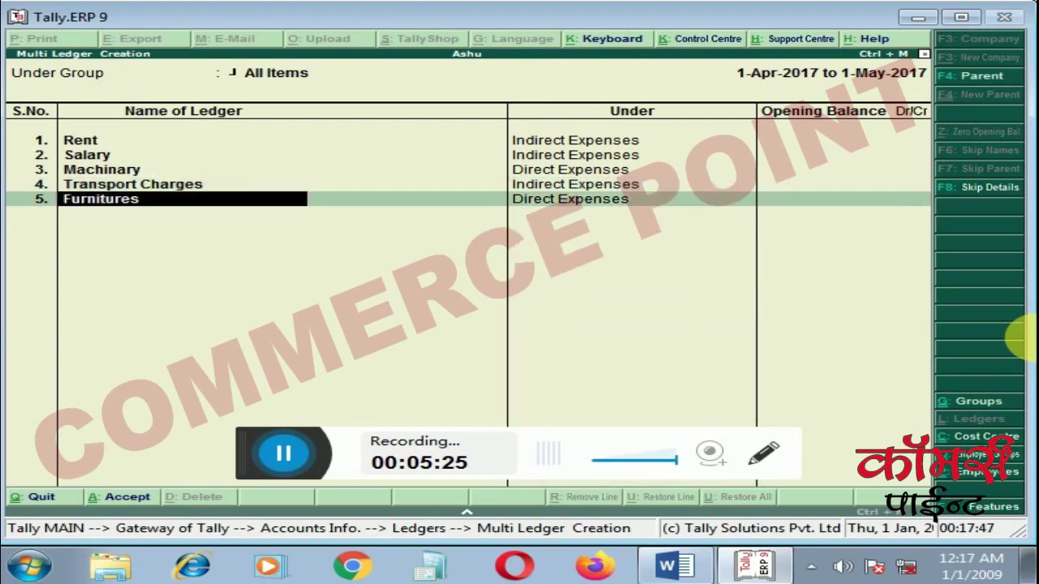
Leave the Furnitures opening balance empty, end the ledger list and save the new ledgers
{"action": "key", "text": "Return"}
{"action": "key", "text": "Return"}
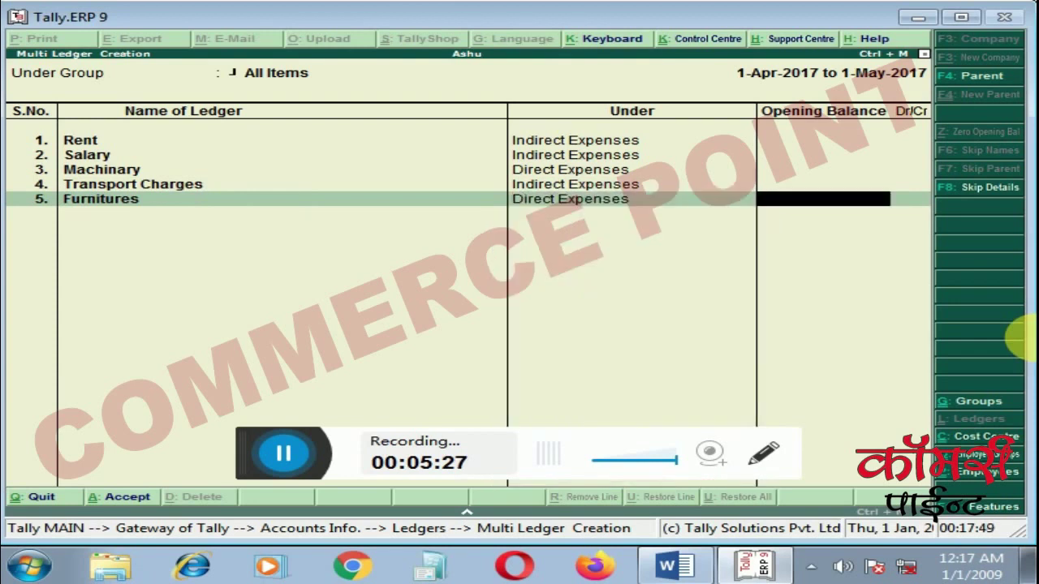
{"action": "key", "text": "Return"}
{"action": "key", "text": "Return"}
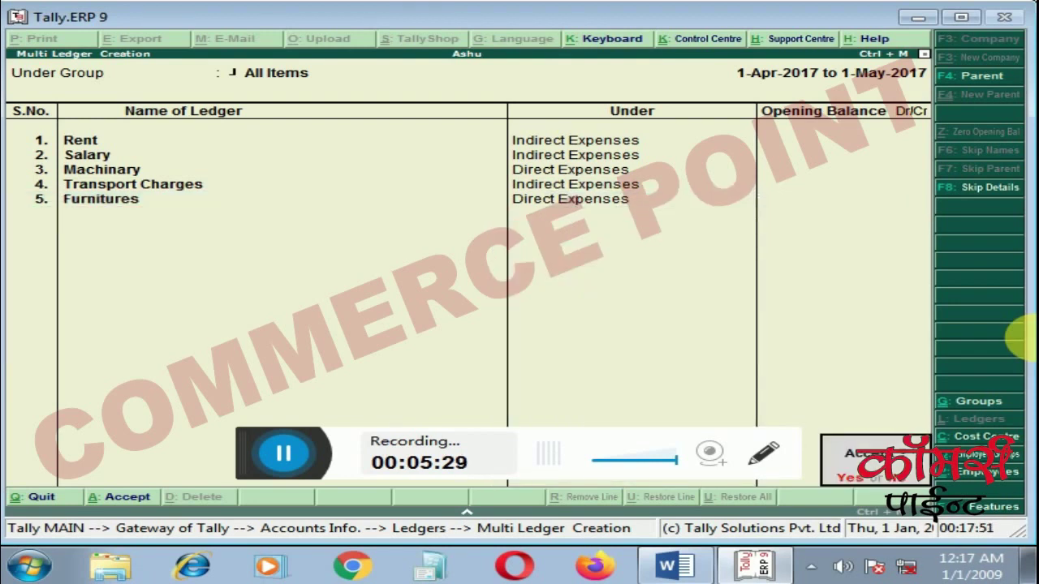
{"action": "key", "text": "Return"}
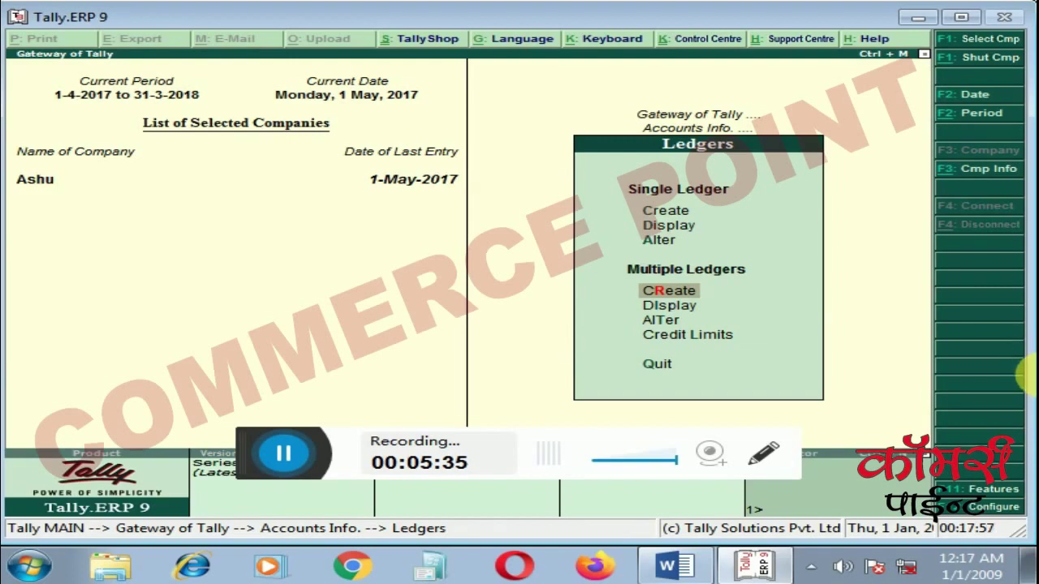
Return to Accounts Info. and start creating a new budget
{"action": "key", "text": "Escape"}
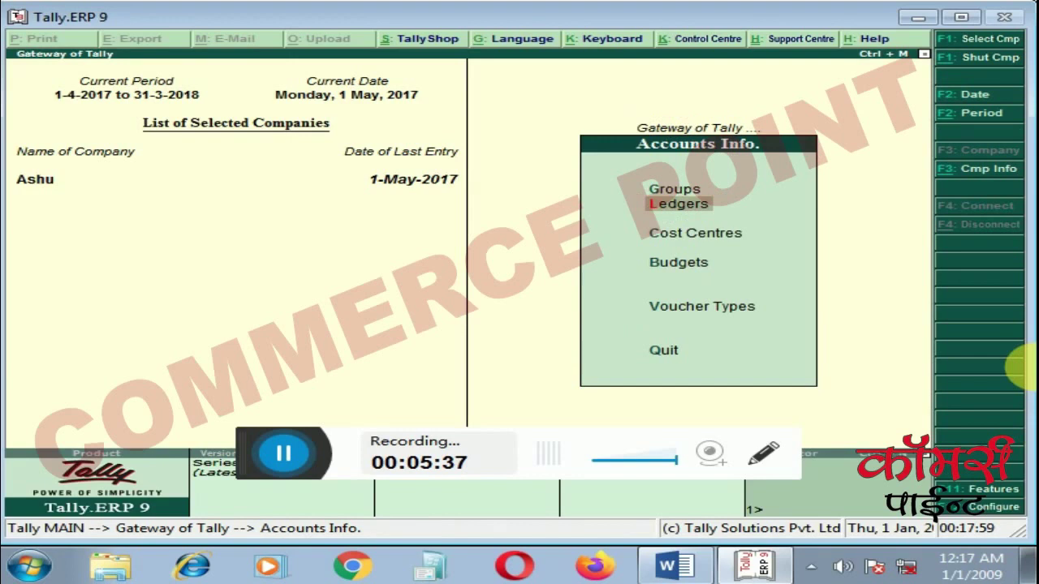
{"action": "key", "text": "Down"}
{"action": "key", "text": "Down"}
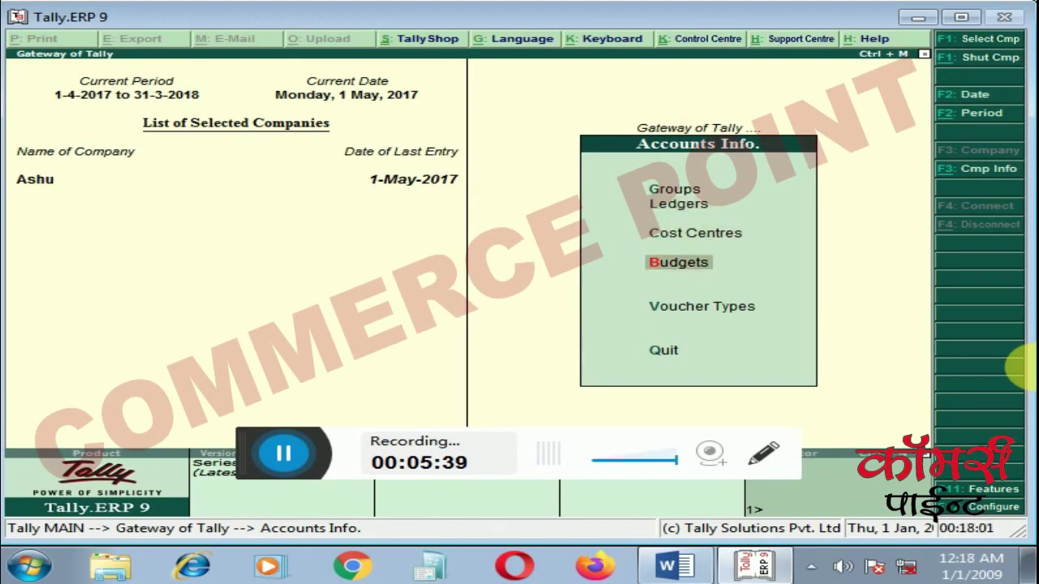
{"action": "key", "text": "Return"}
{"action": "key", "text": "Return"}
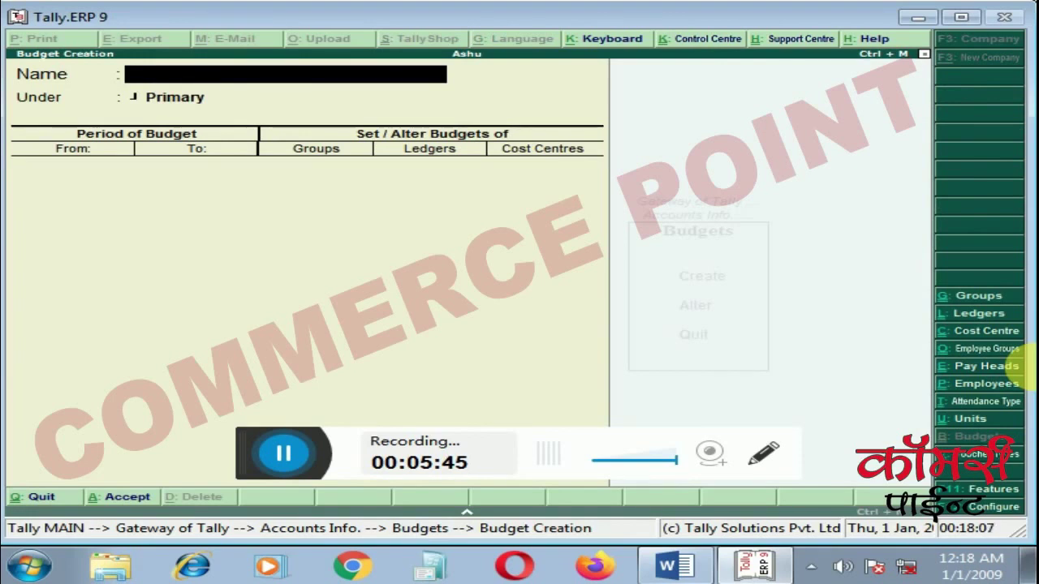
Name the budget Company's Budget and place it under Primary
{"action": "type", "text": "B"}
{"action": "key", "text": "BackSpace"}
{"action": "type", "text": "Company"}
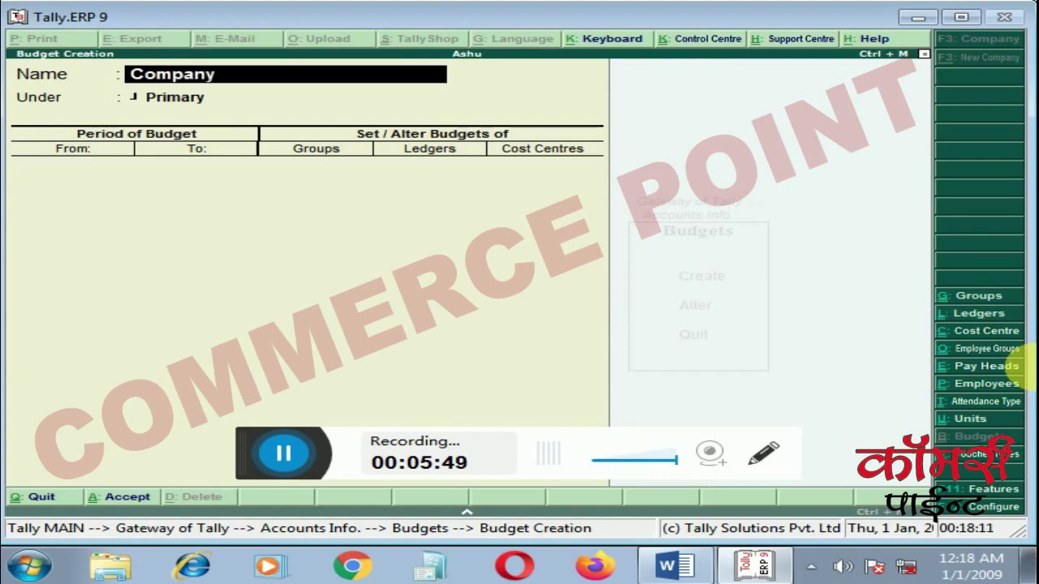
{"action": "type", "text": "'s Budget"}
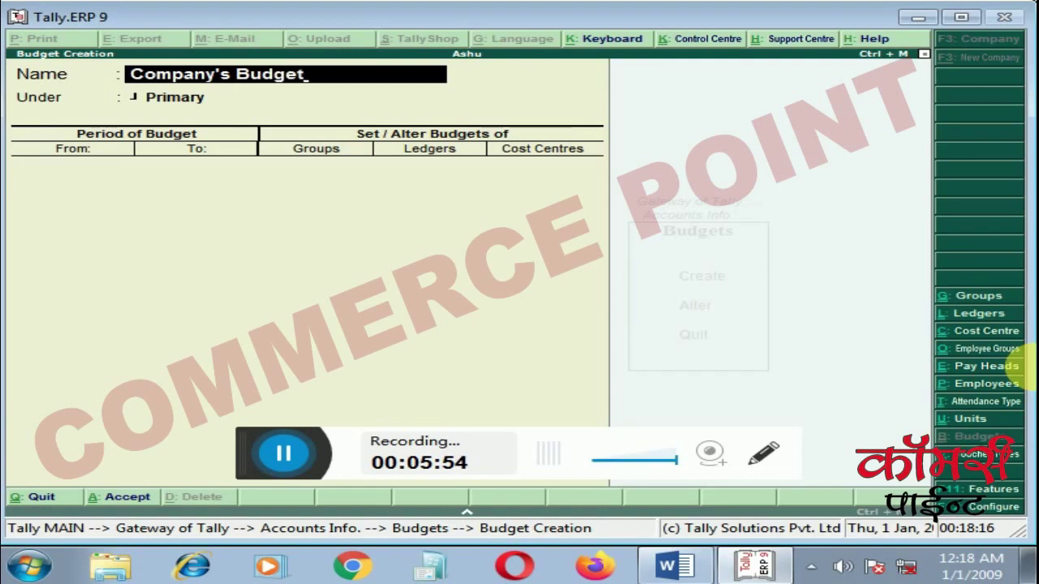
{"action": "key", "text": "Return"}
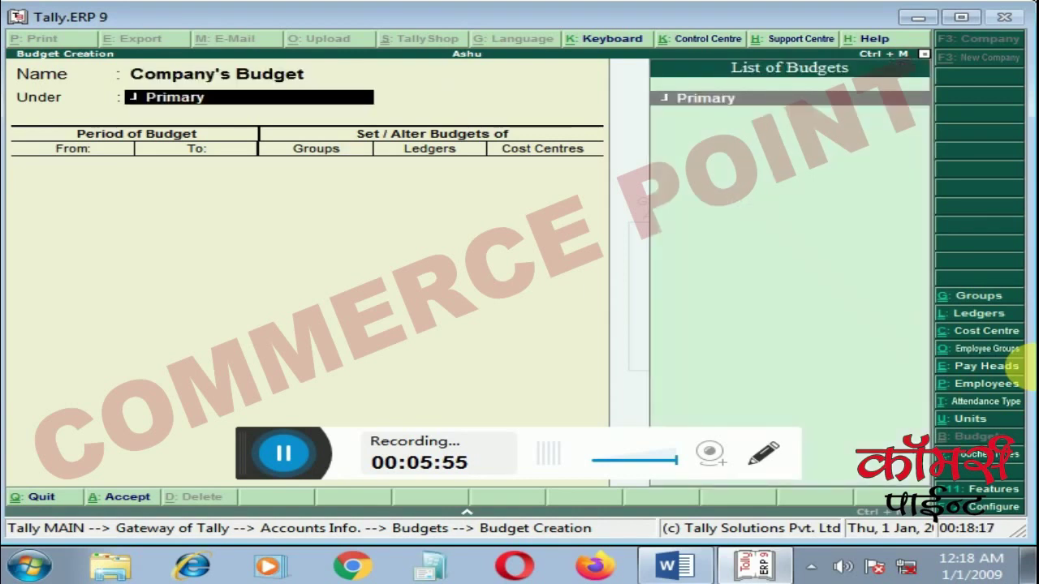
{"action": "key", "text": "Return"}
Set the budget period from 1-Apr-2017 to 1-May-2017
{"action": "type", "text": "1-4"}
{"action": "key", "text": "Return"}
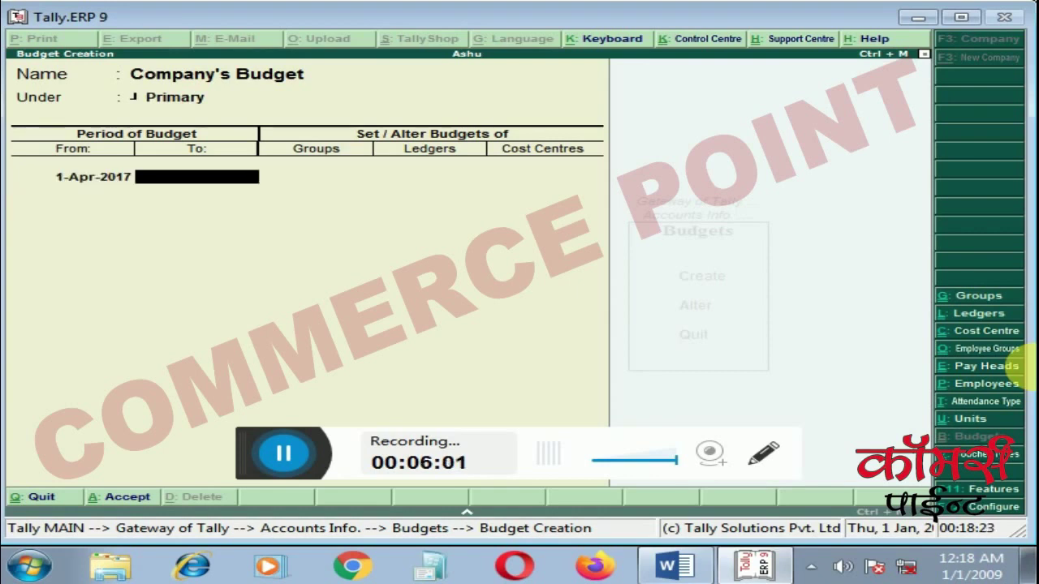
{"action": "type", "text": "1.56"}
{"action": "key", "text": "BackSpace"}
{"action": "key", "text": "Return"}
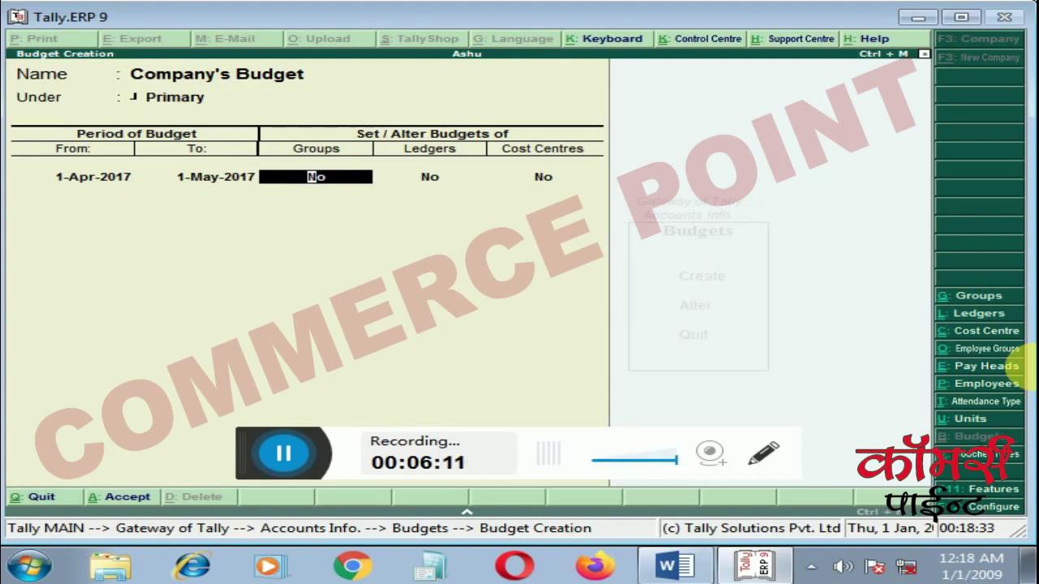
Enable budgets of groups for Company's Budget and bring up the list of groups for the first line
{"action": "key", "text": "y"}
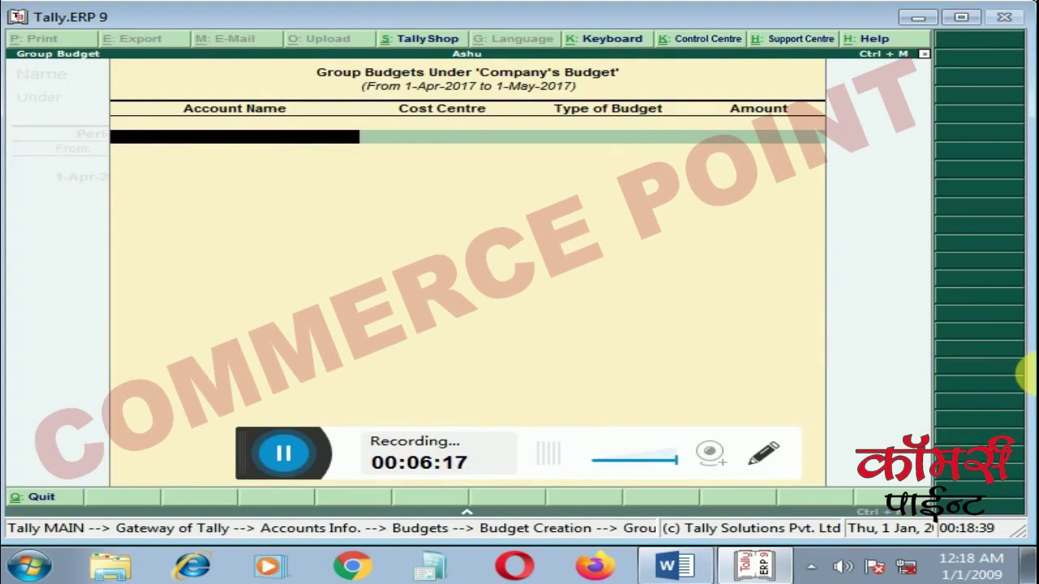
{"action": "key", "text": "space"}
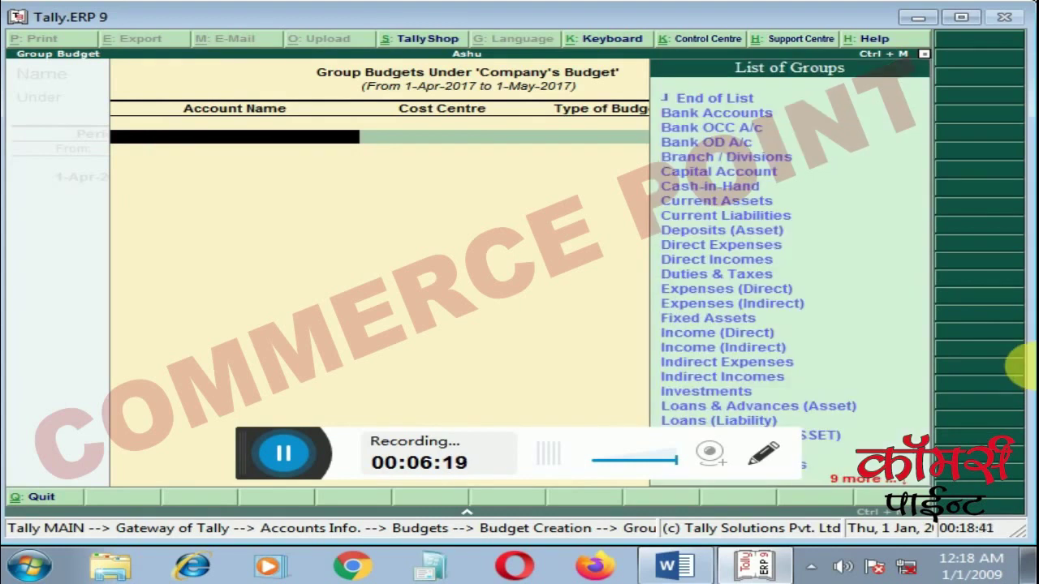
Look through the list of groups available for the group budgets
{"action": "key", "text": "Down"}
{"action": "key", "text": "Down"}
{"action": "key", "text": "Down"}
{"action": "key", "text": "Down"}
{"action": "key", "text": "Down"}
{"action": "key", "text": "Down"}
{"action": "key", "text": "Down"}
{"action": "key", "text": "Down"}
{"action": "key", "text": "Down"}
{"action": "key", "text": "Down"}
{"action": "key", "text": "Down"}
{"action": "key", "text": "Down"}
{"action": "key", "text": "Down"}
{"action": "key", "text": "Down"}
{"action": "key", "text": "Down"}
{"action": "key", "text": "Down"}
{"action": "key", "text": "Down"}
{"action": "key", "text": "Down"}
{"action": "key", "text": "Down"}
{"action": "key", "text": "Down"}
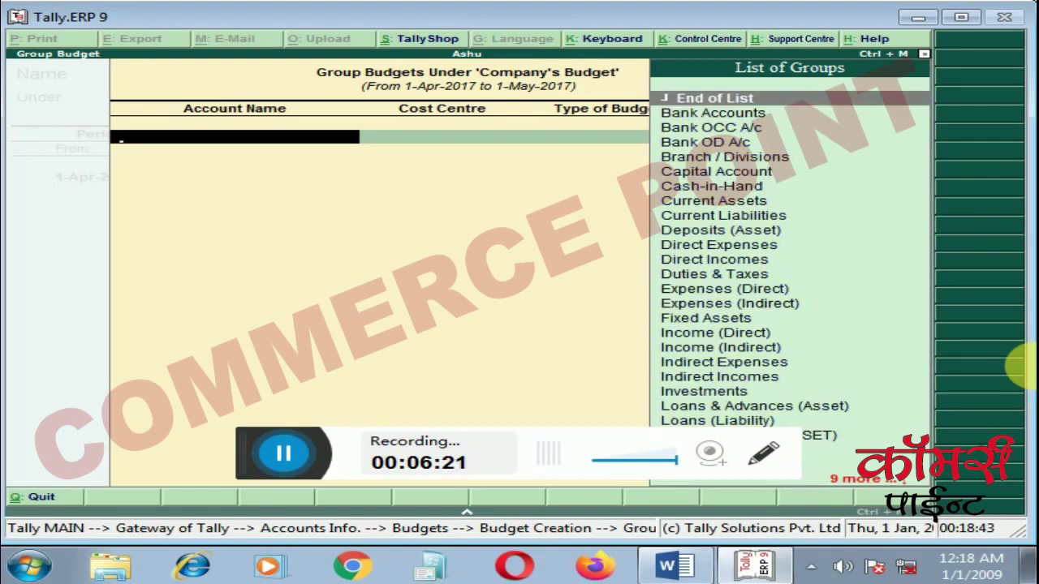
{"action": "key", "text": "Down"}
{"action": "key", "text": "Down"}
{"action": "key", "text": "Down"}
{"action": "key", "text": "Down"}
{"action": "key", "text": "Down"}
{"action": "key", "text": "Down"}
{"action": "key", "text": "Down"}
{"action": "key", "text": "Down"}
{"action": "key", "text": "Down"}
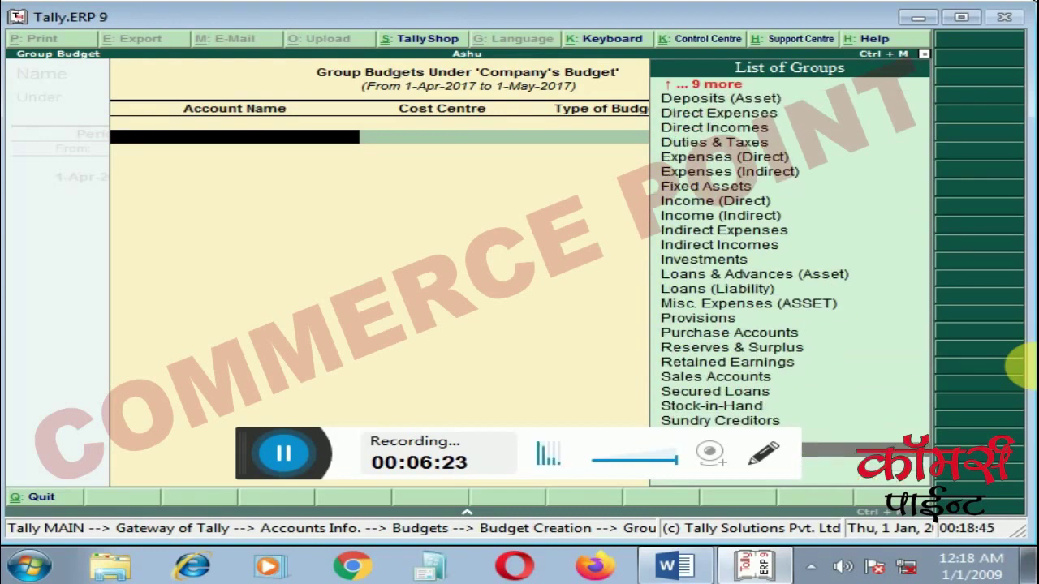
{"action": "key", "text": "Up"}
{"action": "key", "text": "Up"}
{"action": "key", "text": "Up"}
{"action": "key", "text": "Up"}
{"action": "key", "text": "Up"}
{"action": "key", "text": "Up"}
{"action": "key", "text": "Up"}
{"action": "key", "text": "Up"}
{"action": "key", "text": "Up"}
{"action": "key", "text": "Up"}
{"action": "key", "text": "Up"}
{"action": "key", "text": "Up"}
{"action": "key", "text": "Up"}
{"action": "key", "text": "Up"}
{"action": "key", "text": "Up"}
{"action": "key", "text": "Up"}
{"action": "key", "text": "Up"}
{"action": "key", "text": "Up"}
{"action": "key", "text": "Up"}
{"action": "key", "text": "Up"}
{"action": "key", "text": "Up"}
{"action": "key", "text": "Up"}
{"action": "key", "text": "Up"}
{"action": "key", "text": "Up"}
{"action": "key", "text": "Up"}
{"action": "key", "text": "Up"}
{"action": "key", "text": "Up"}
{"action": "key", "text": "Up"}
{"action": "key", "text": "Up"}
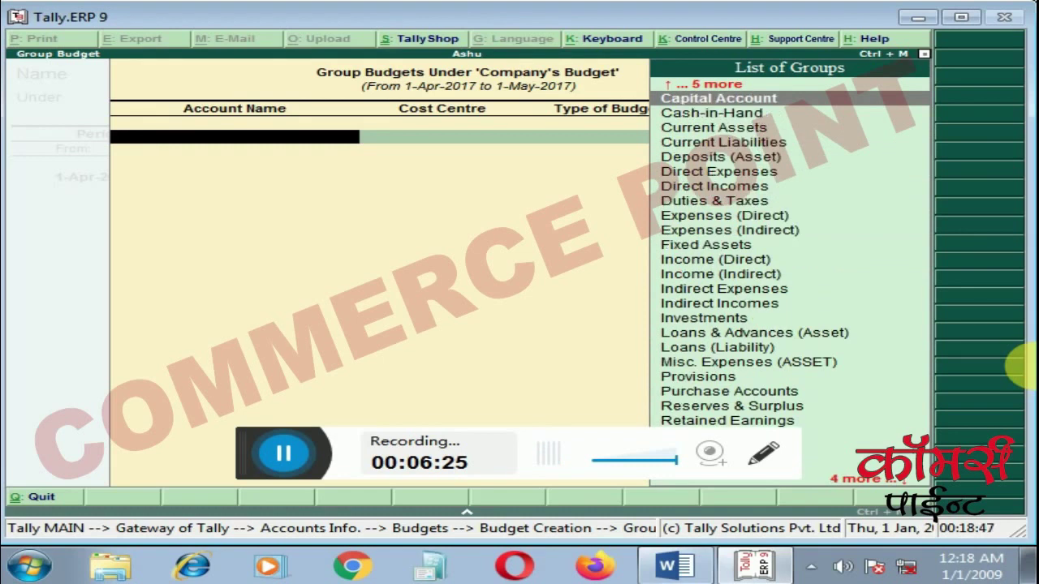
{"action": "key", "text": "Up"}
{"action": "key", "text": "Up"}
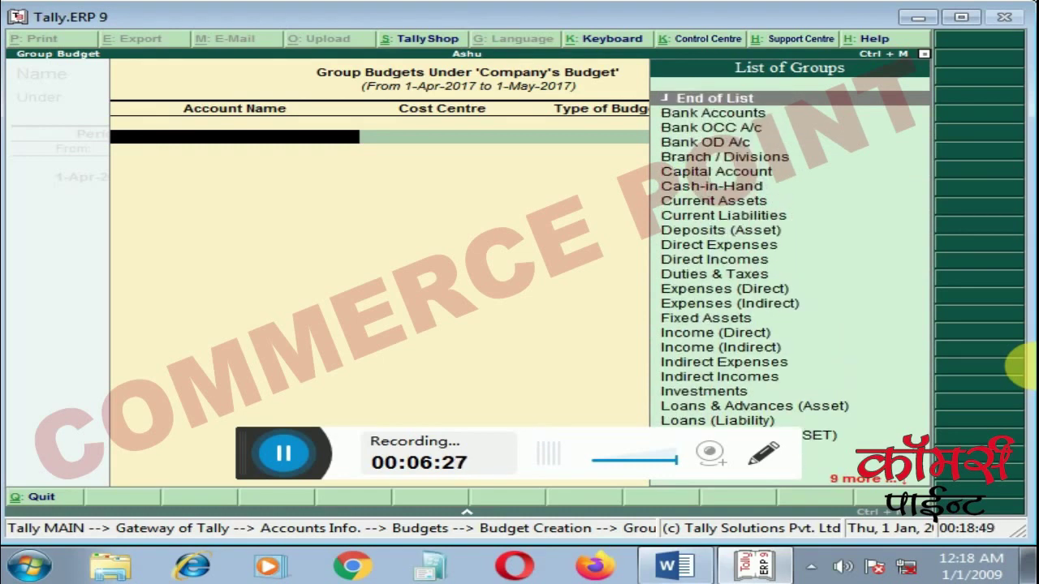
{"action": "key", "text": "Down"}
{"action": "key", "text": "Down"}
{"action": "key", "text": "Down"}
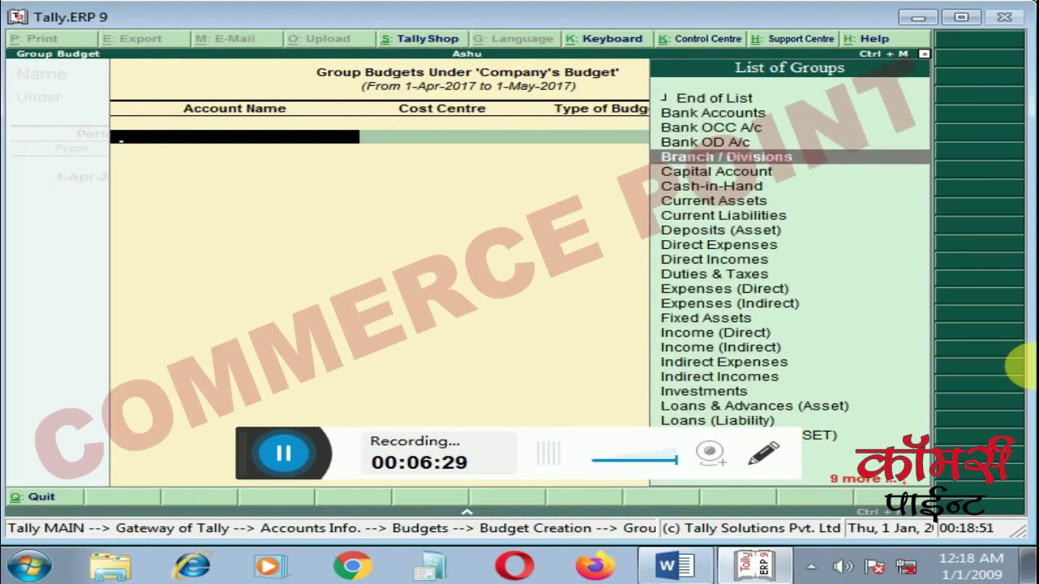
Choose Direct Expenses as the account of the first group budget line
{"action": "type", "text": "Dir"}
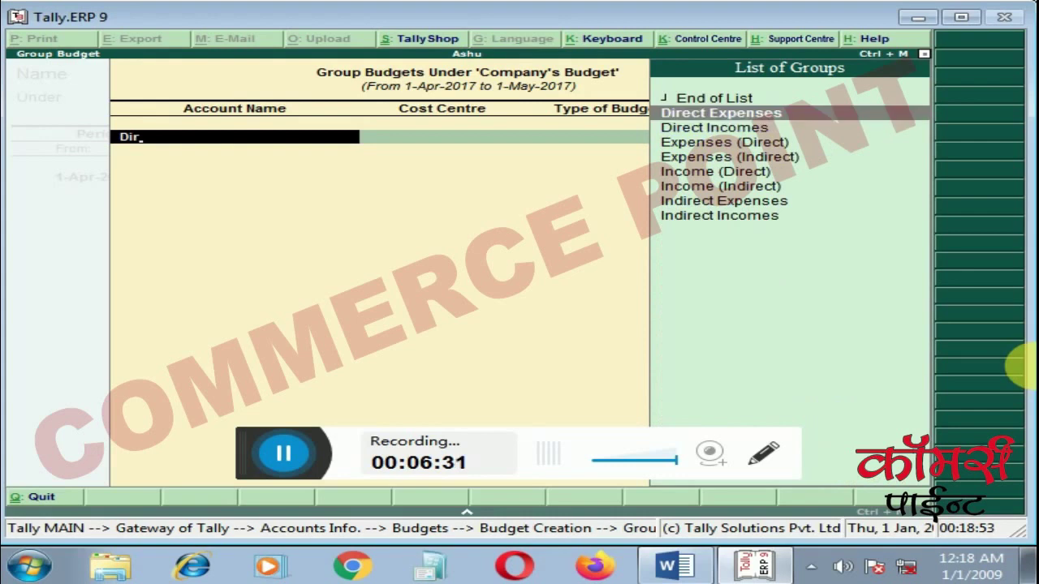
{"action": "key", "text": "Return"}
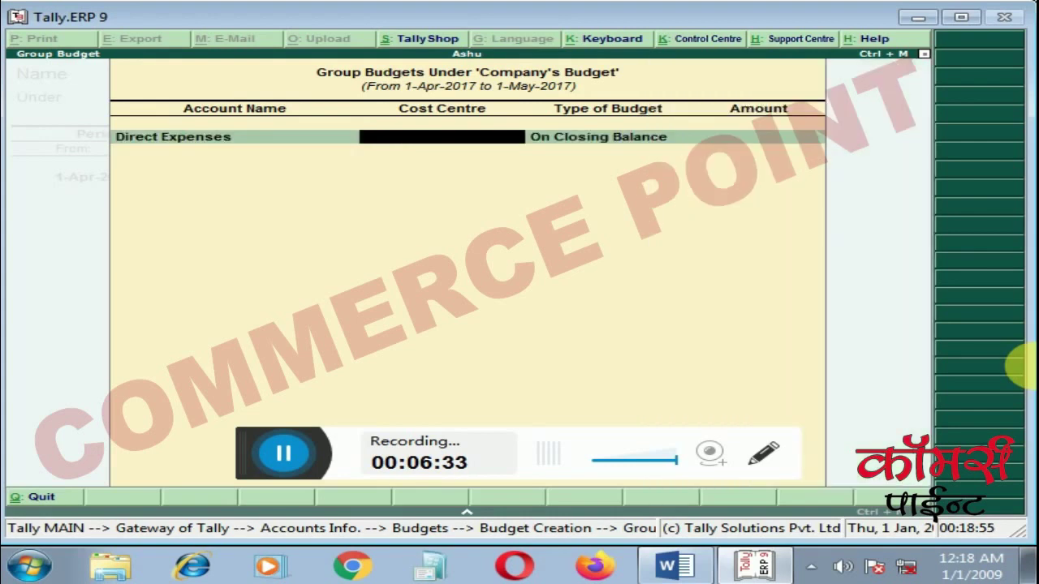
{"action": "key", "text": "Down"}
{"action": "key", "text": "Down"}
{"action": "key", "text": "Up"}
{"action": "key", "text": "Up"}
{"action": "key", "text": "Down"}
{"action": "key", "text": "Down"}
{"action": "key", "text": "Down"}
{"action": "key", "text": "Down"}
{"action": "key", "text": "Return"}
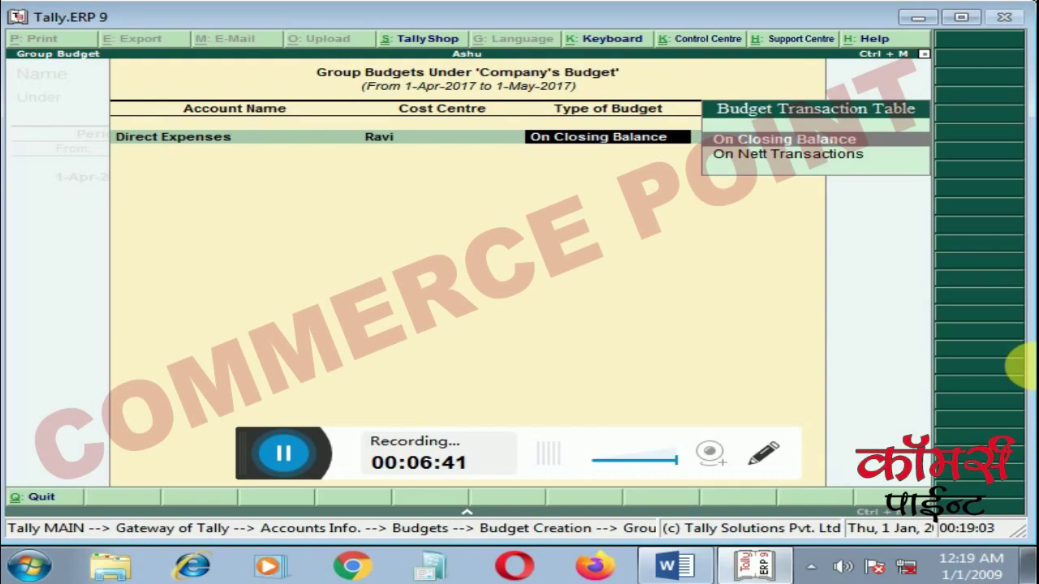
{"action": "key", "text": "BackSpace"}
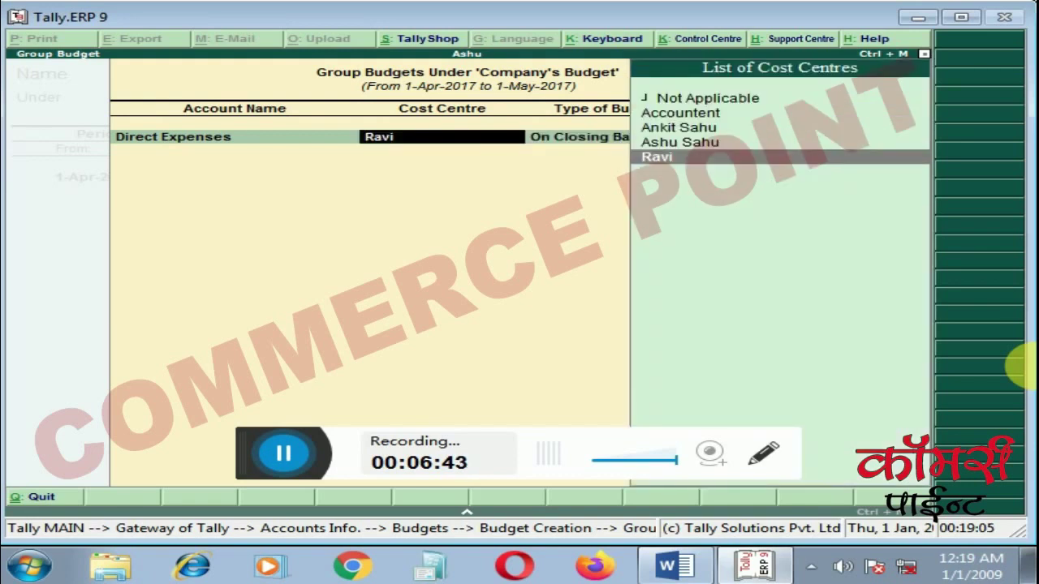
Create a new cost centre named Bhopal from the budget line and assign it to Direct Expenses
{"action": "key", "text": "alt+c"}
{"action": "type", "text": "Bhopal"}
{"action": "key", "text": "Return"}
{"action": "key", "text": "Return"}
{"action": "key", "text": "Return"}
{"action": "key", "text": "Return"}
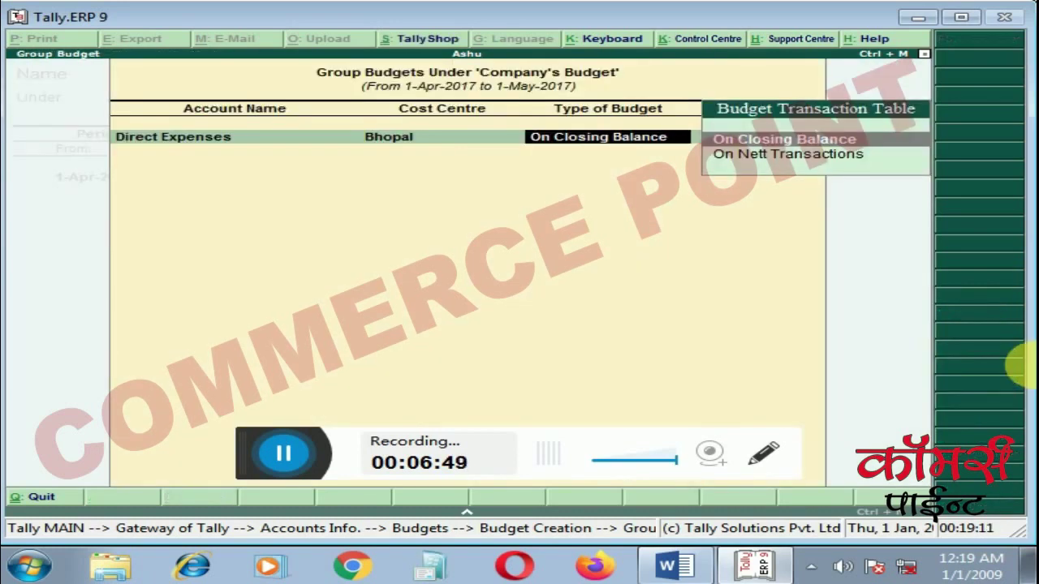
Keep On Closing Balance as the Direct Expenses budget type and set its amount to 40,000
{"action": "key", "text": "Return"}
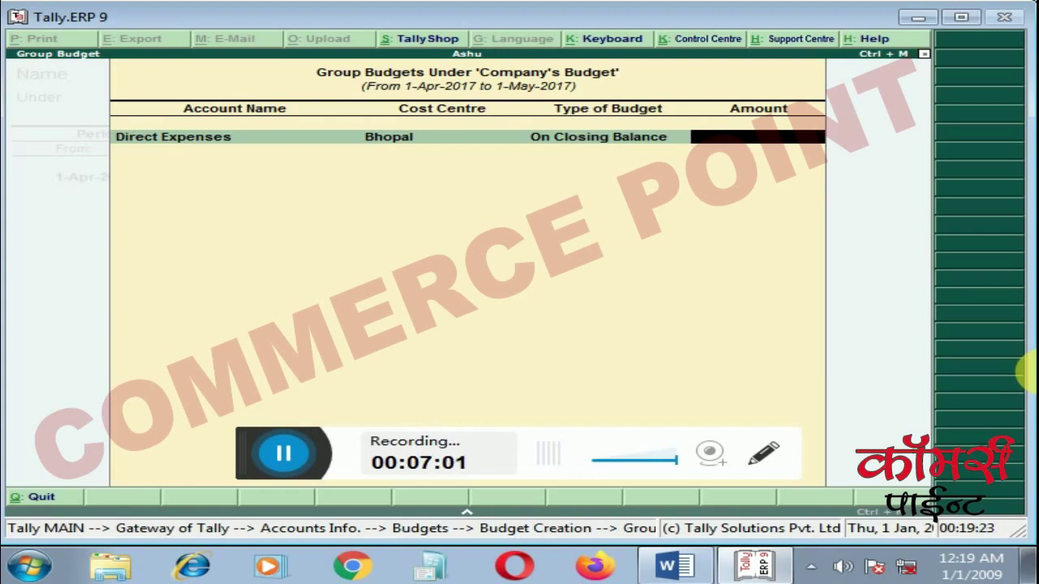
{"action": "type", "text": "40,000"}
{"action": "key", "text": "Return"}
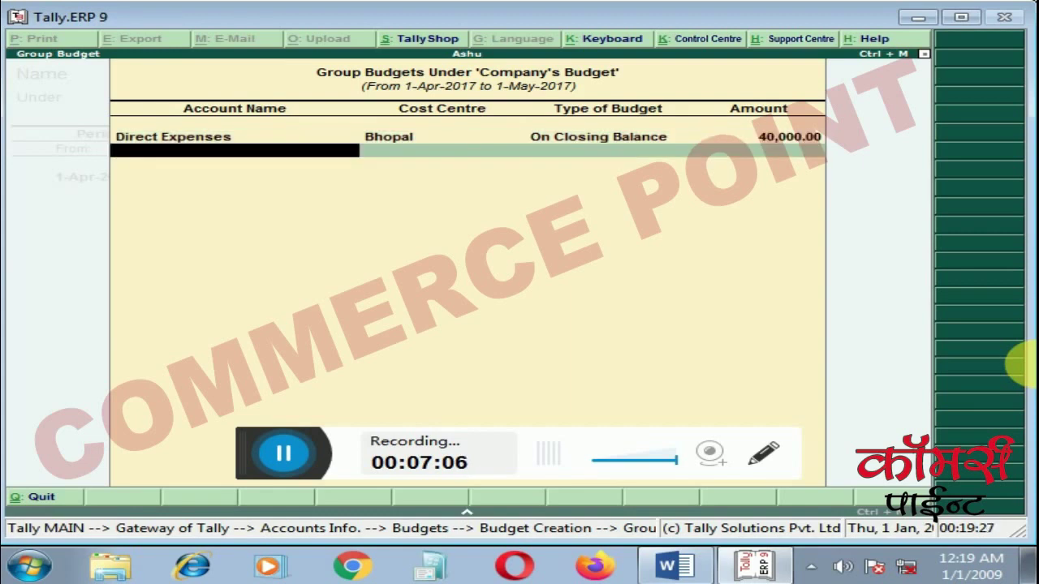
Add an Indirect Expenses budget line for cost centre Bhopal, On Closing Balance, with an amount of 25,000
{"action": "type", "text": "Ind"}
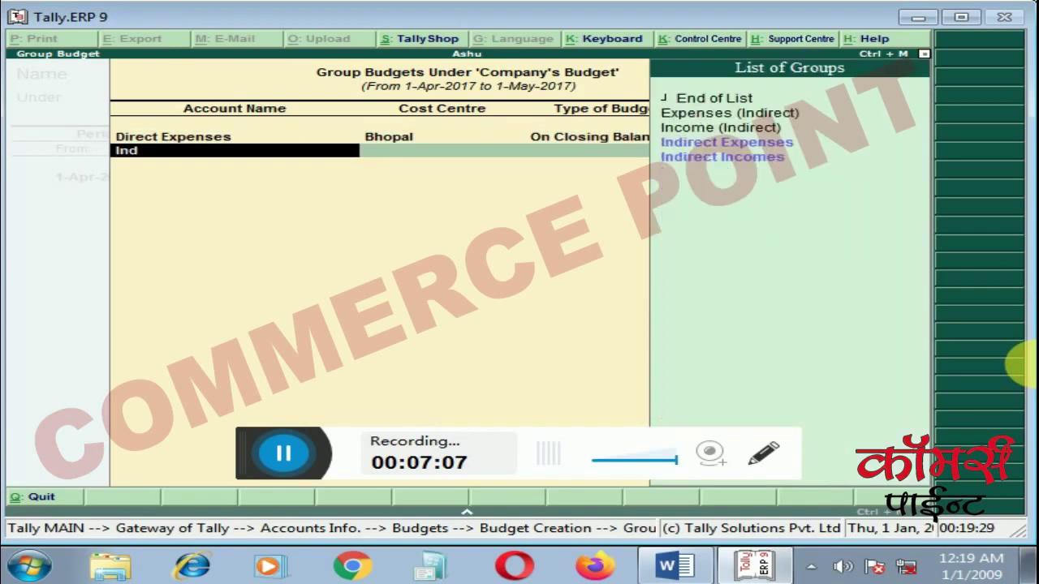
{"action": "key", "text": "Return"}
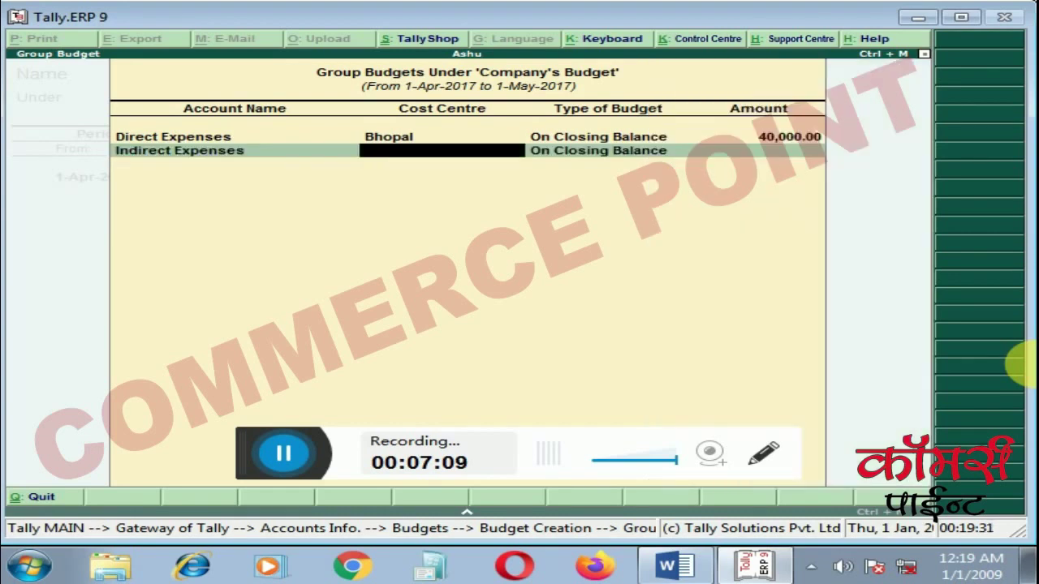
{"action": "type", "text": "Bh"}
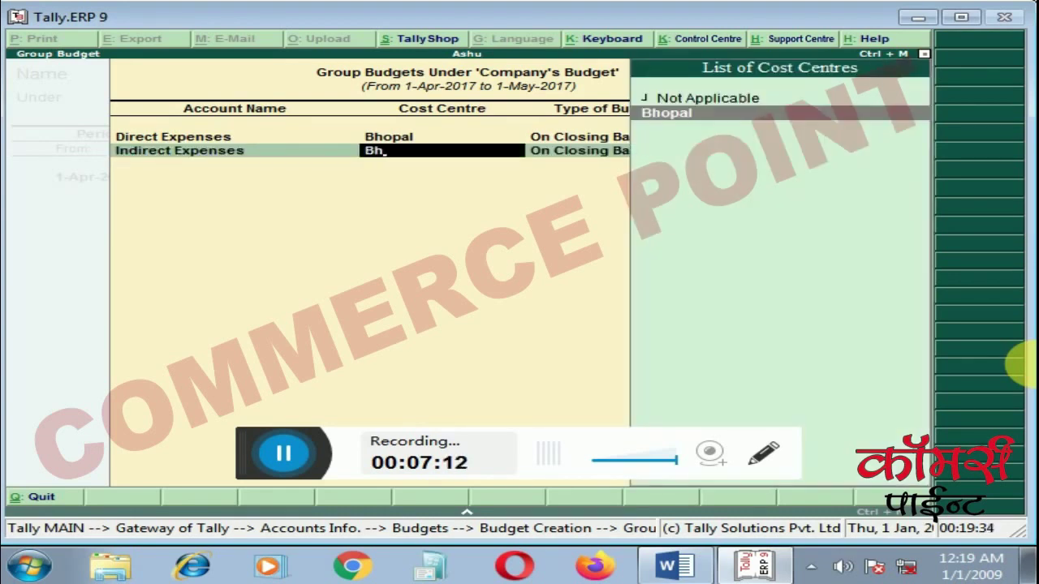
{"action": "key", "text": "Return"}
{"action": "key", "text": "Return"}
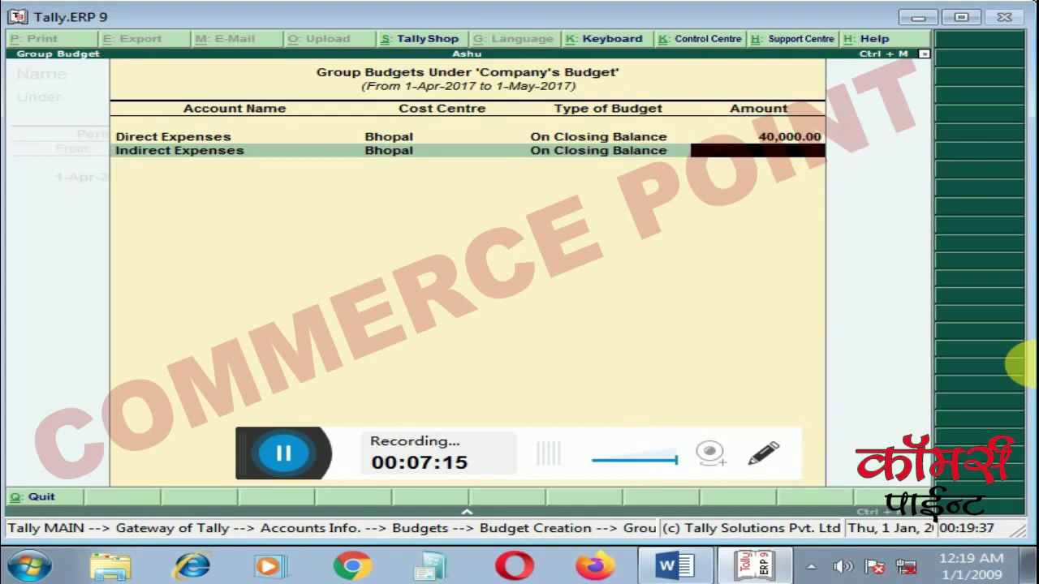
{"action": "type", "text": "25000"}
{"action": "key", "text": "Return"}
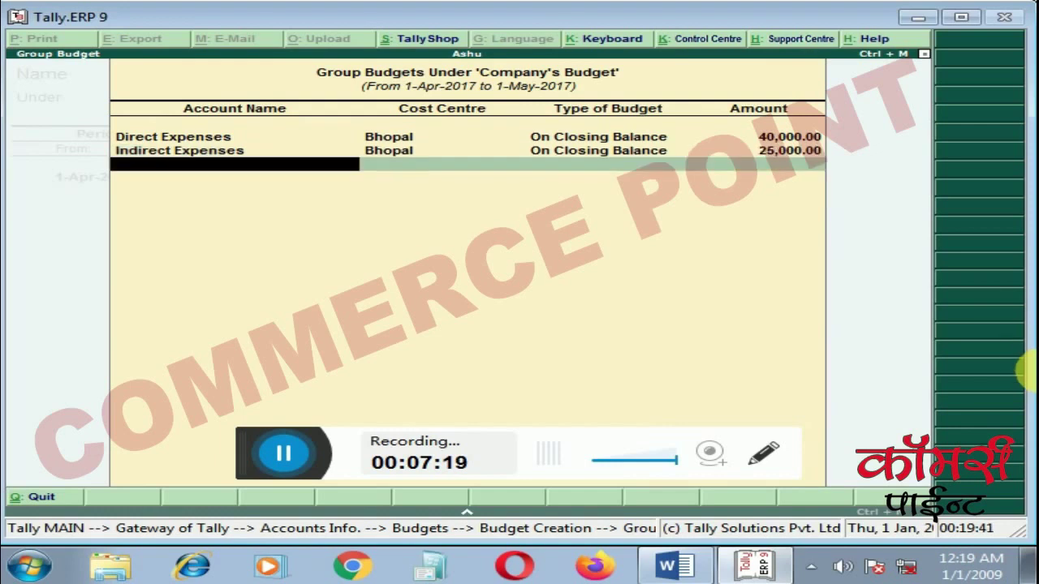
End the group list, leave Ledgers and Cost Centres at No, save Company's Budget and return to Accounts Info
{"action": "key", "text": "Return"}
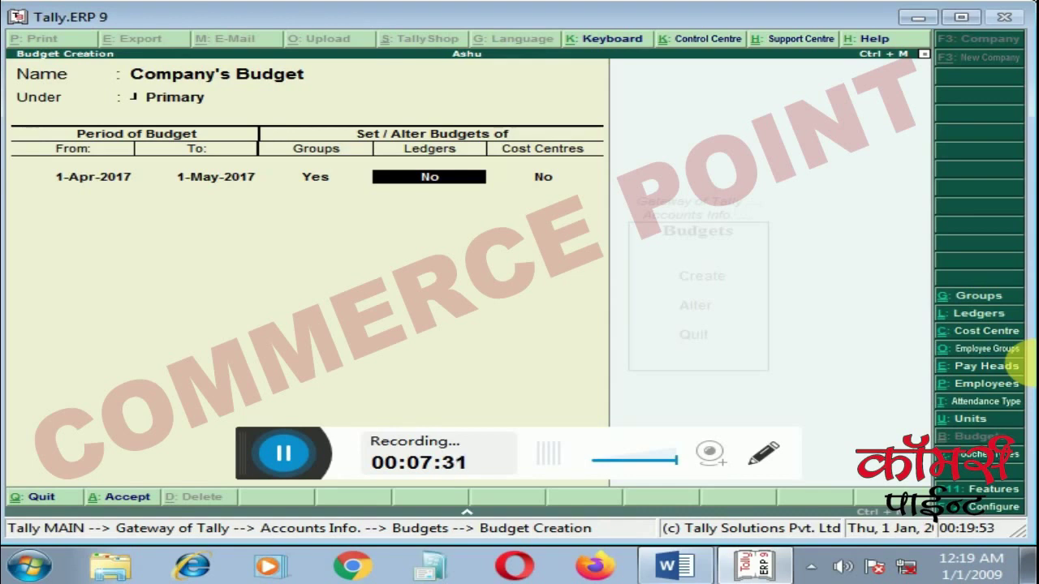
{"action": "key", "text": "Return"}
{"action": "key", "text": "Return"}
{"action": "key", "text": "Return"}
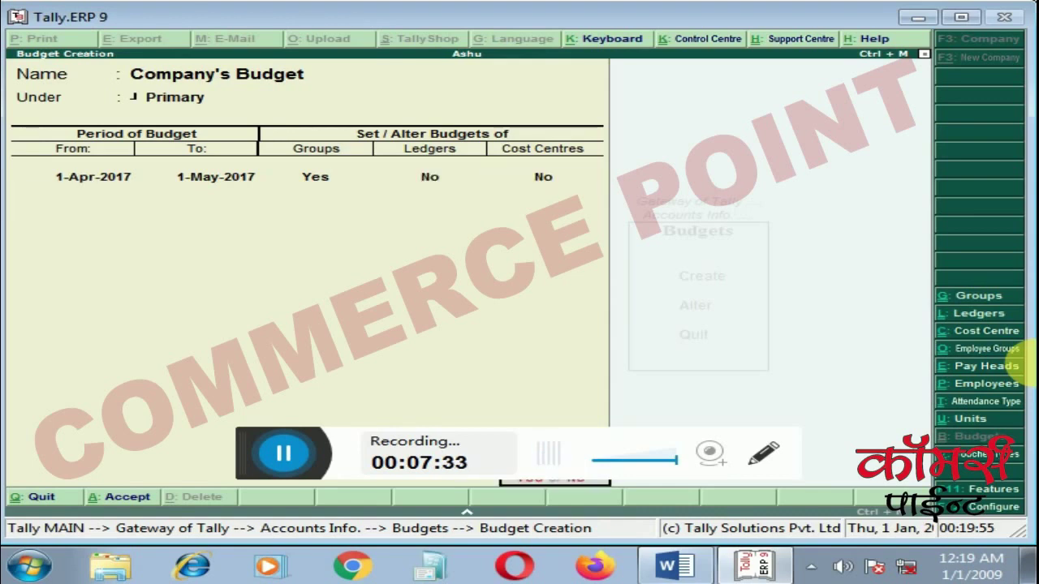
{"action": "key", "text": "Return"}
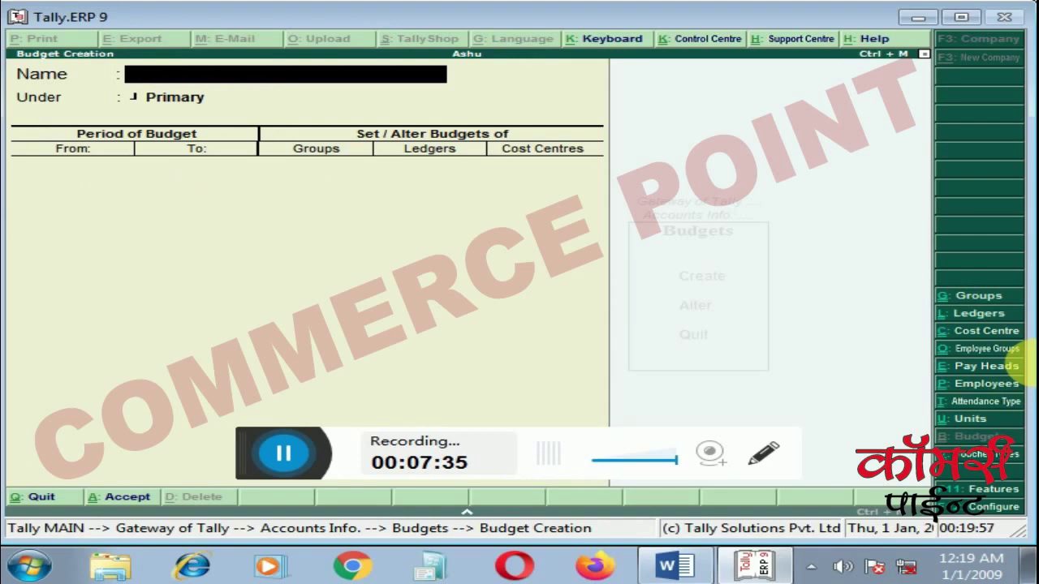
{"action": "key", "text": "Escape"}
{"action": "key", "text": "Escape"}
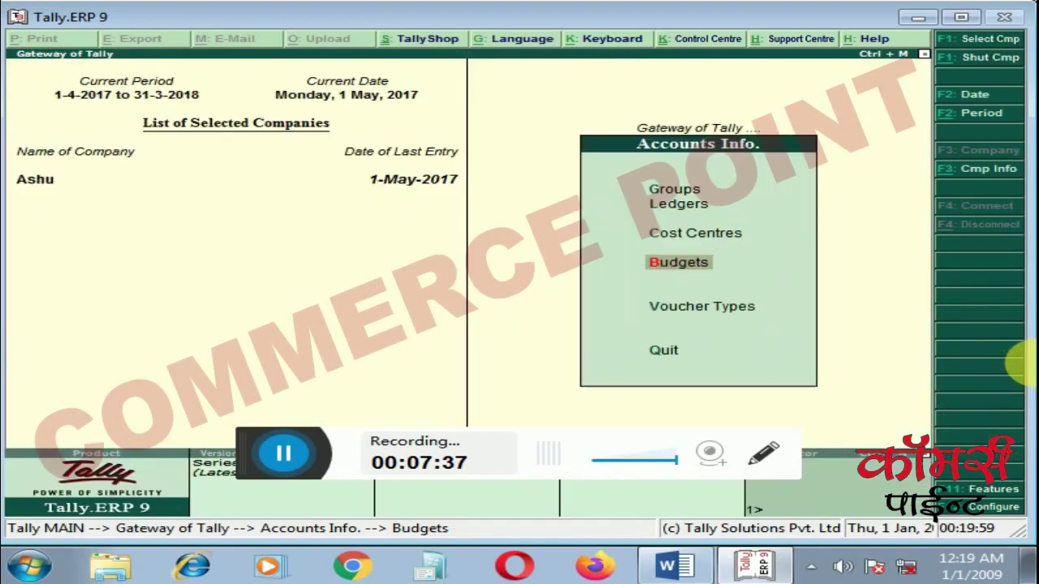
{"action": "key", "text": "Escape"}
{"action": "key", "text": "Down"}
{"action": "key", "text": "Down"}
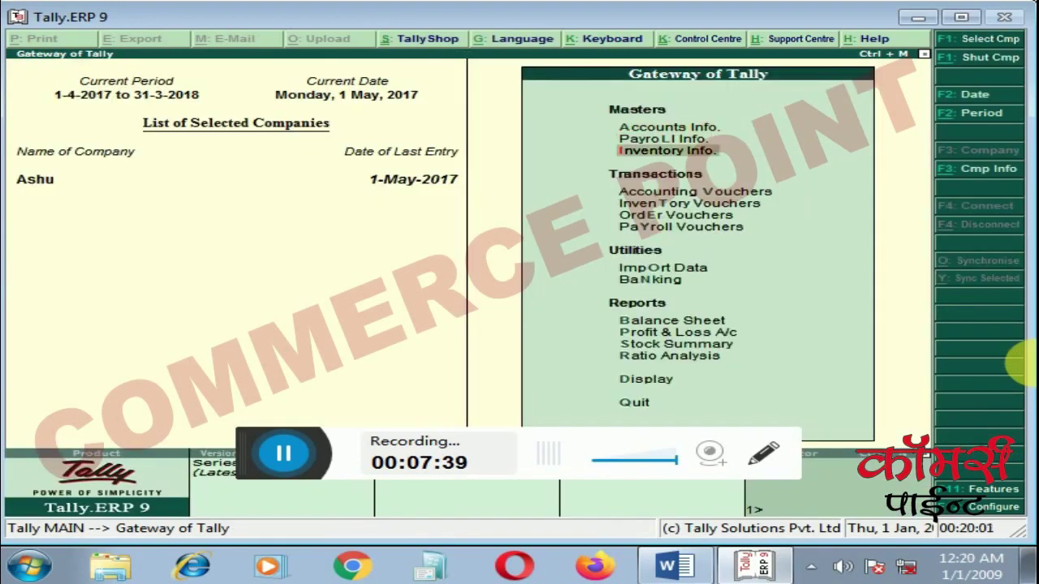
{"action": "key", "text": "Down"}
{"action": "key", "text": "Return"}
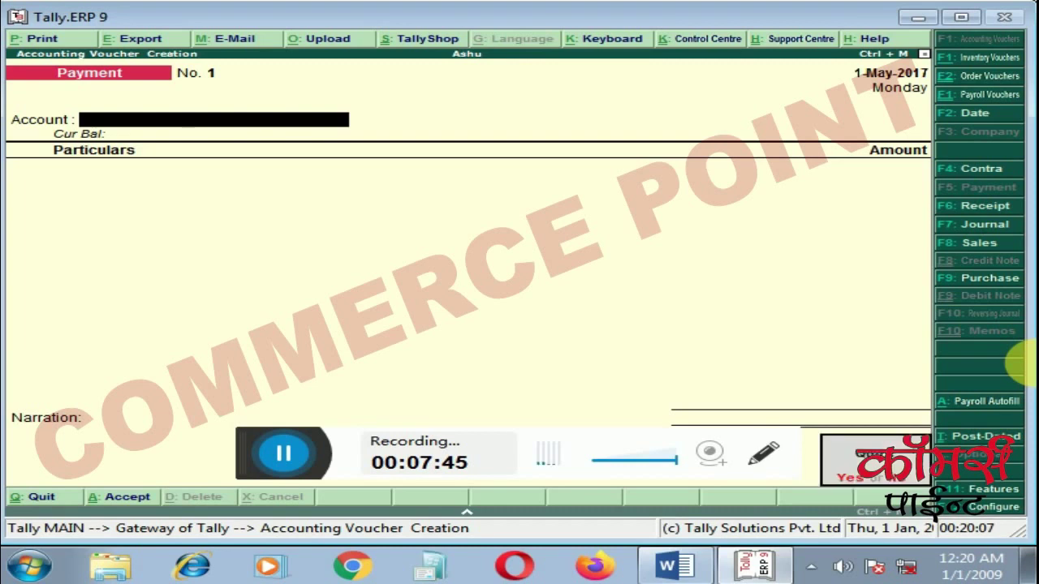
{"action": "key", "text": "Escape"}
{"action": "key", "text": "Up"}
{"action": "key", "text": "Up"}
{"action": "key", "text": "Up"}
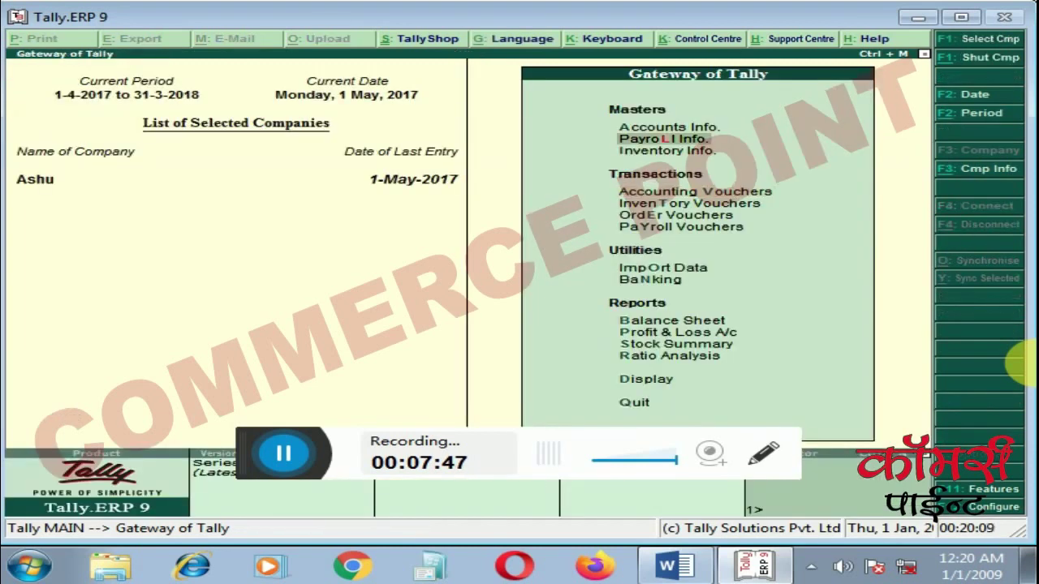
{"action": "key", "text": "Down"}
{"action": "key", "text": "Up"}
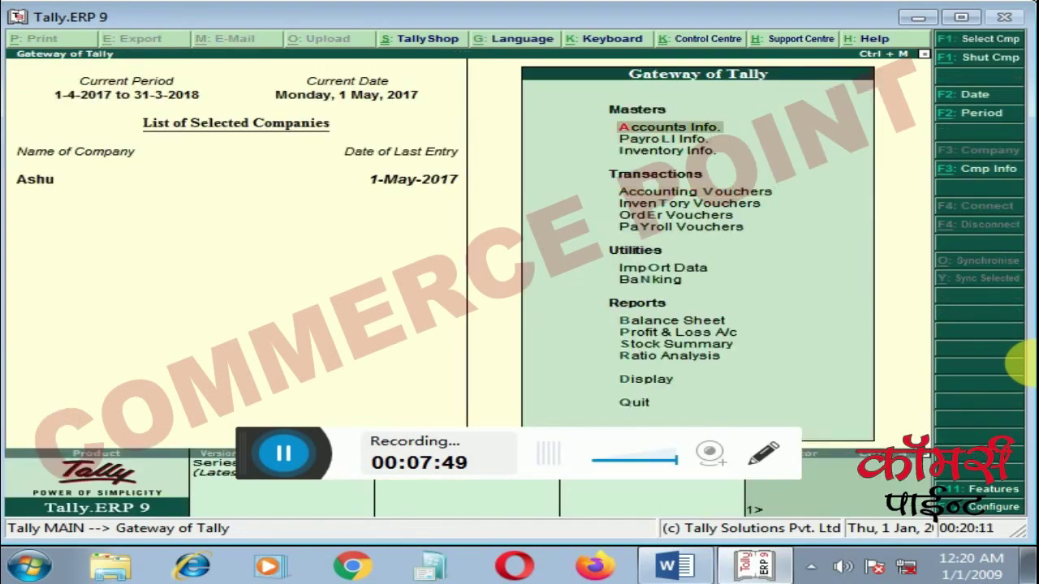
Open Company's Budget for alteration from the budgets in Accounts Info
{"action": "key", "text": "Return"}
{"action": "key", "text": "Down"}
{"action": "key", "text": "Down"}
{"action": "key", "text": "Down"}
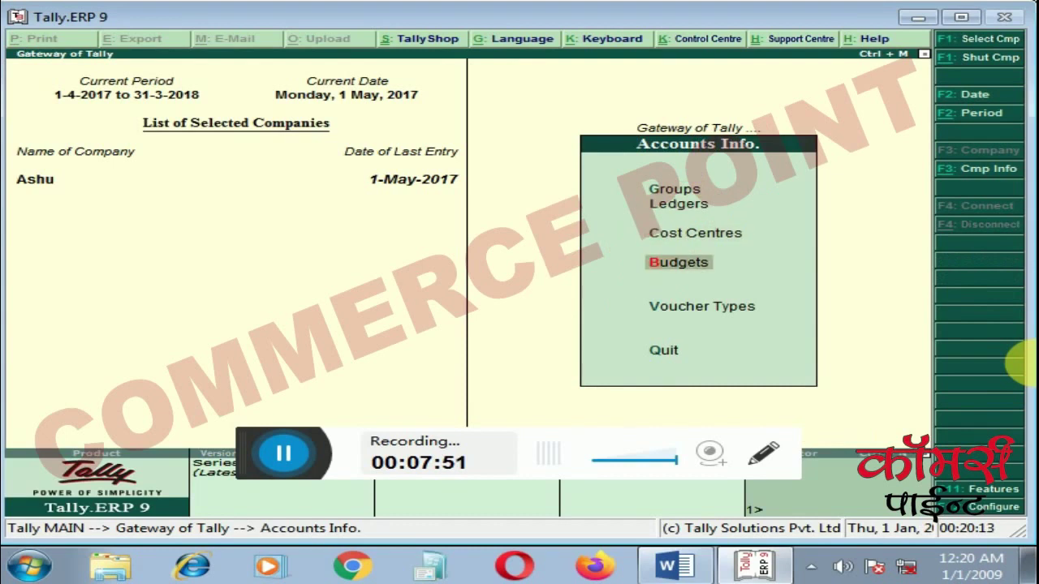
{"action": "key", "text": "Return"}
{"action": "key", "text": "Down"}
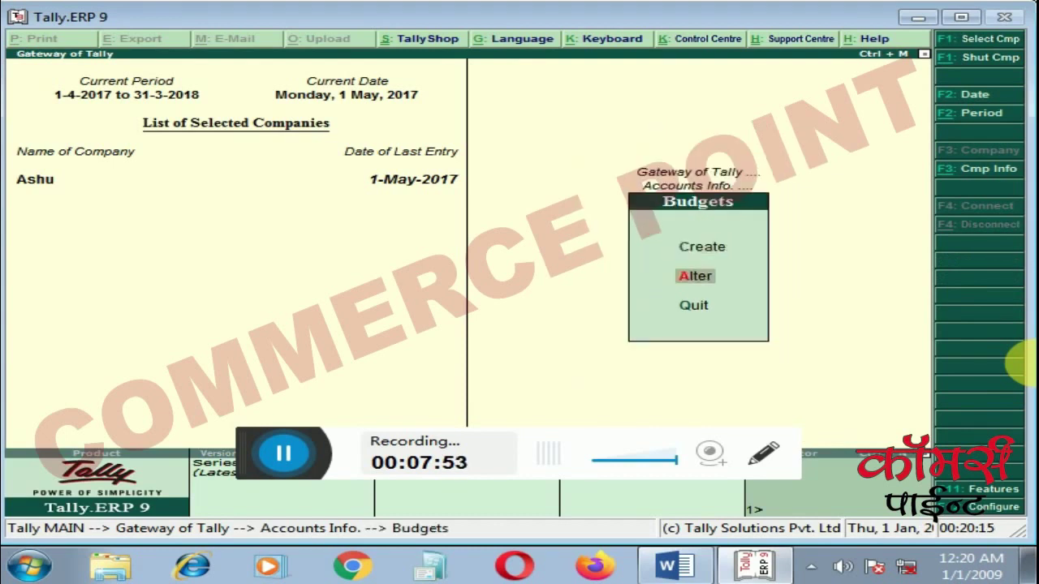
{"action": "key", "text": "Return"}
{"action": "key", "text": "Return"}
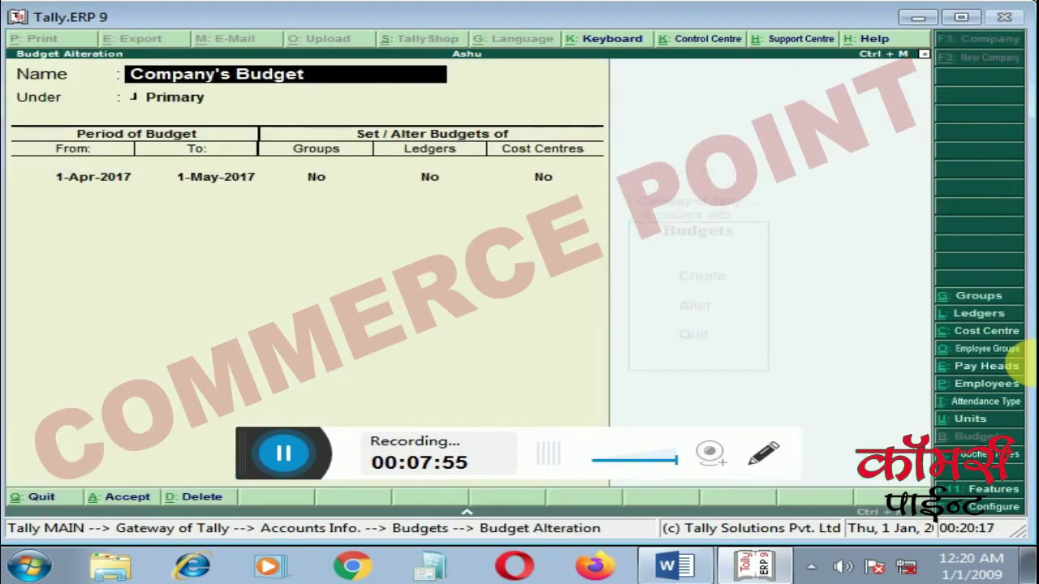
Keep the budget's name, parent and period, and set Groups to Yes to alter its group budgets
{"action": "key", "text": "Return"}
{"action": "key", "text": "Return"}
{"action": "key", "text": "Return"}
{"action": "key", "text": "Return"}
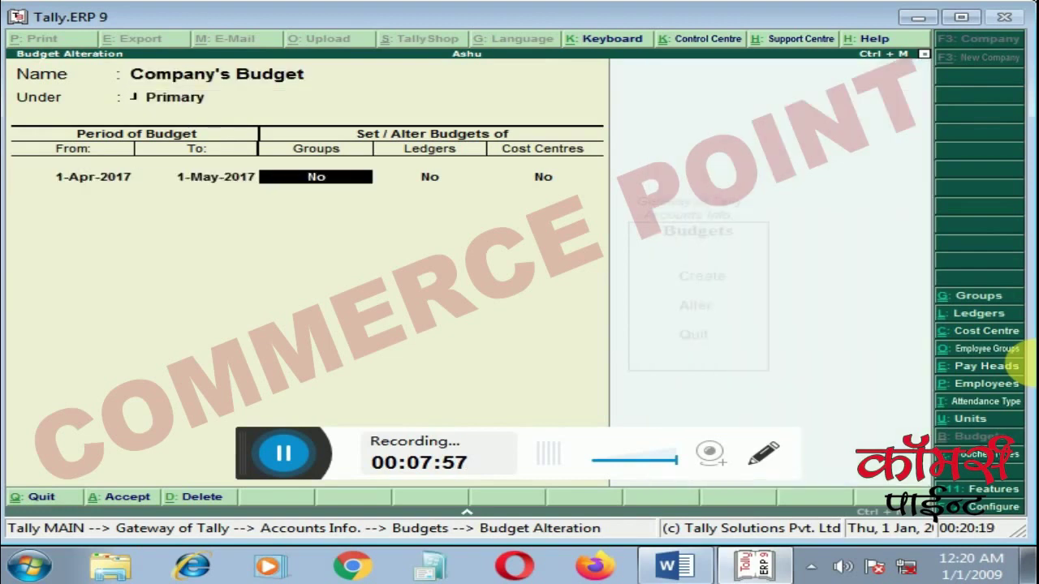
{"action": "key", "text": "Return"}
{"action": "key", "text": "BackSpace"}
{"action": "type", "text": "y"}
{"action": "key", "text": "Return"}
Change the Direct Expenses budget amount for Bhopal to 35,000, keeping On Closing Balance
{"action": "key", "text": "Return"}
{"action": "key", "text": "Return"}
{"action": "key", "text": "Return"}
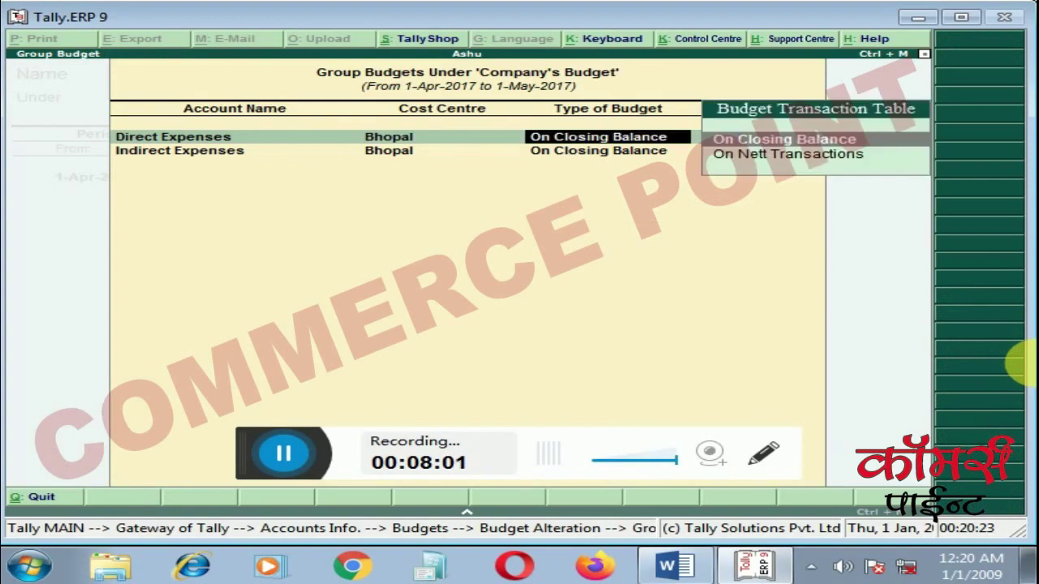
{"action": "type", "text": "3"}
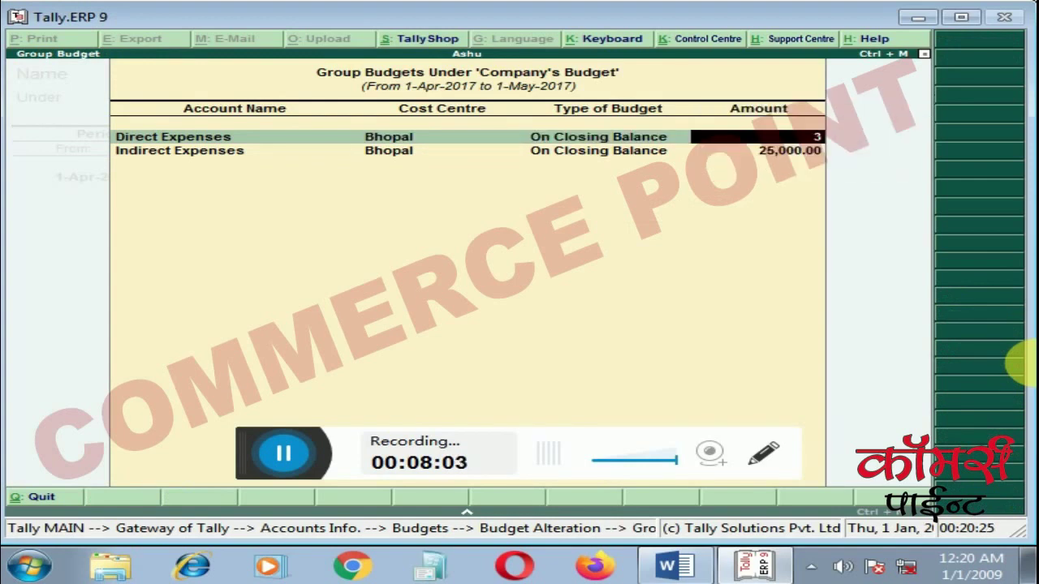
{"action": "type", "text": "5,000"}
{"action": "key", "text": "Return"}
Keep the Indirect Expenses line as it is, finish the group budgets and save the altered budget
{"action": "key", "text": "Return"}
{"action": "key", "text": "Return"}
{"action": "key", "text": "Return"}
{"action": "key", "text": "Return"}
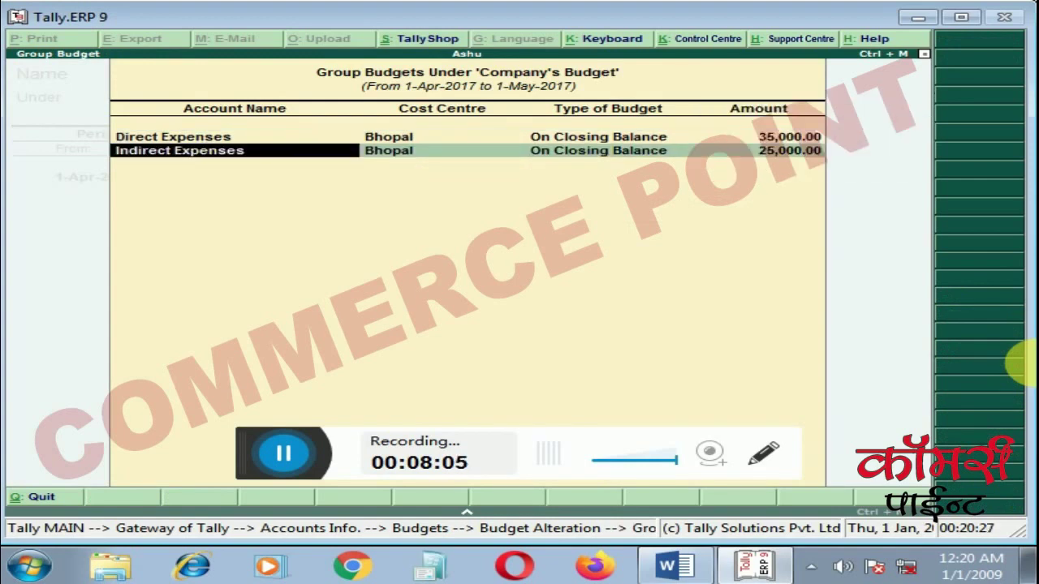
{"action": "key", "text": "Return"}
{"action": "key", "text": "Return"}
{"action": "key", "text": "Return"}
{"action": "key", "text": "Return"}
{"action": "key", "text": "Return"}
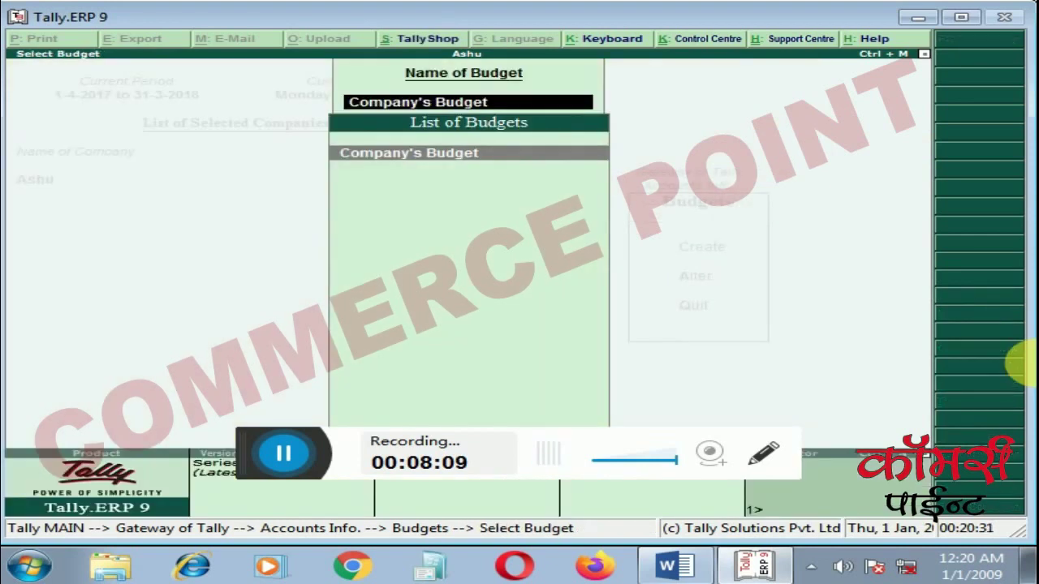
Reopen Company's Budget for alteration, request its deletion and decline the confirmation
{"action": "key", "text": "Escape"}
{"action": "key", "text": "Return"}
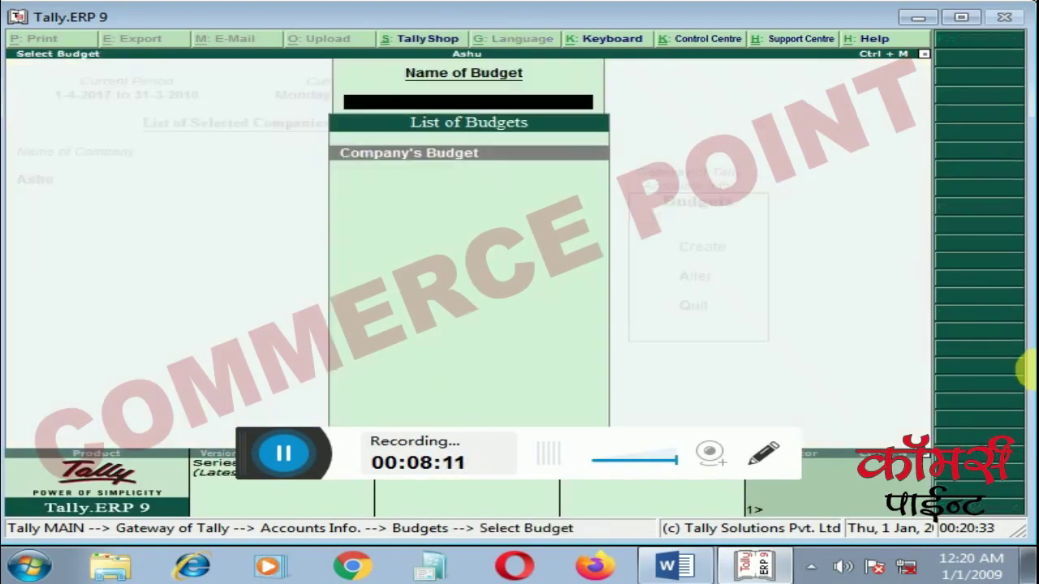
{"action": "key", "text": "Return"}
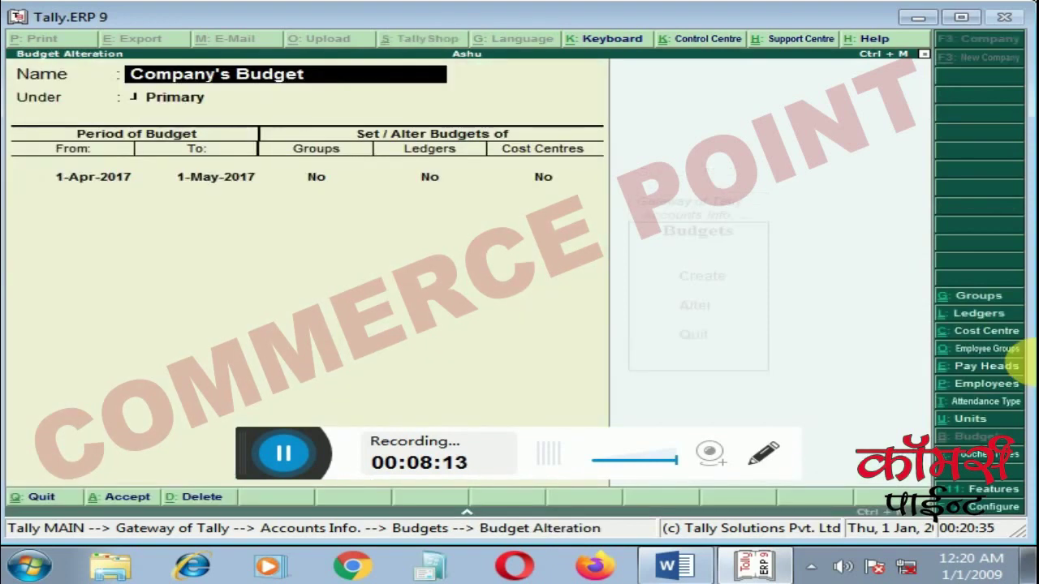
{"action": "key", "text": "alt+d"}
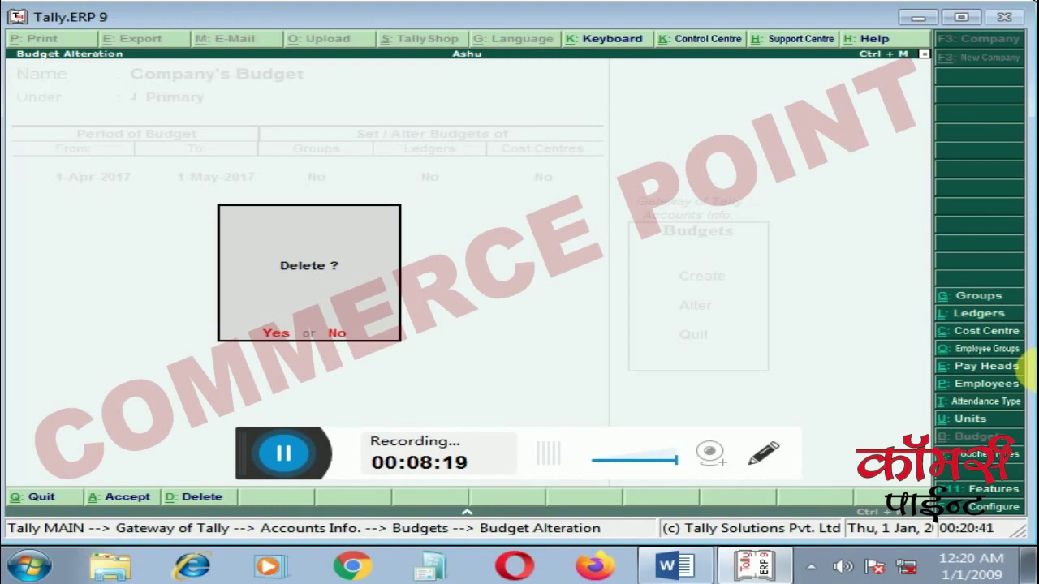
{"action": "key", "text": "n"}
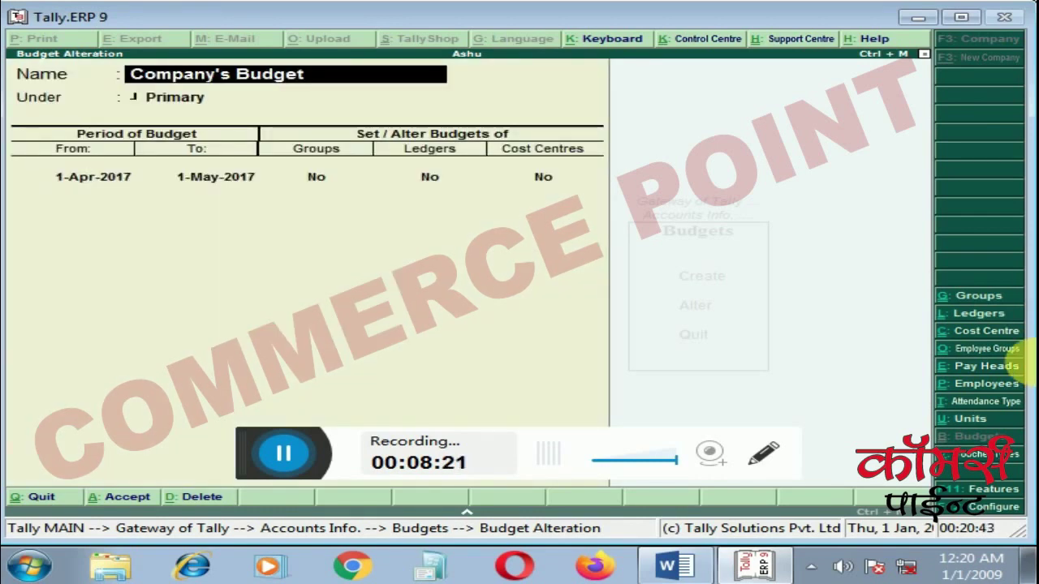